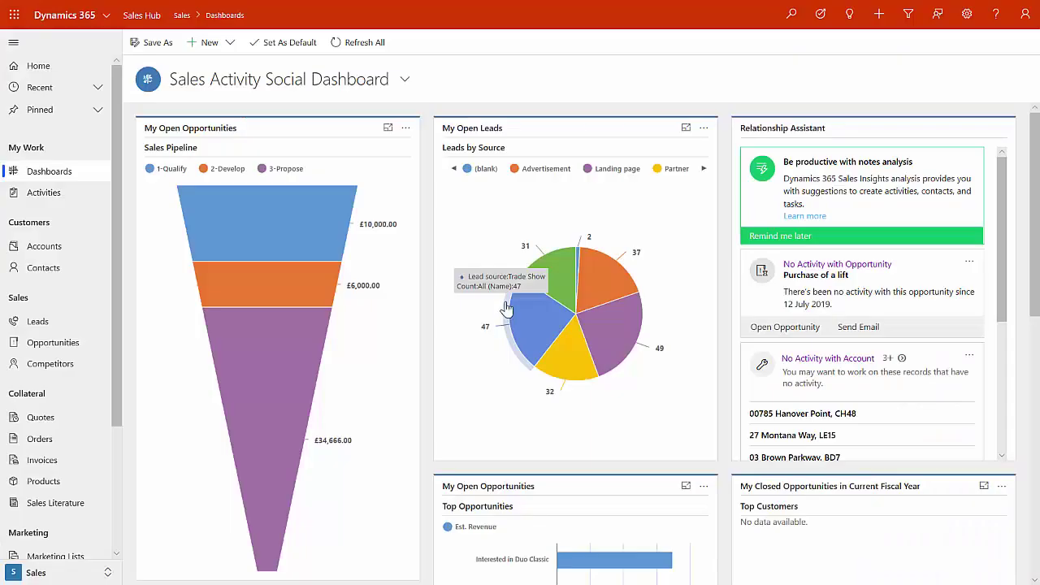
- Look over the open opportunities list, then go back to My Open Leads
left_click(40, 323)
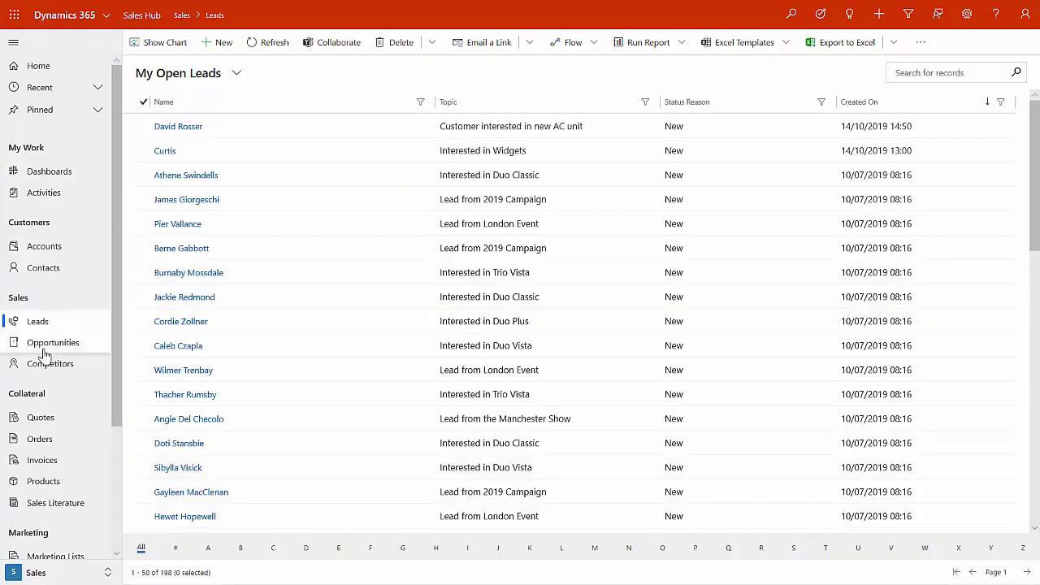
left_click(44, 350)
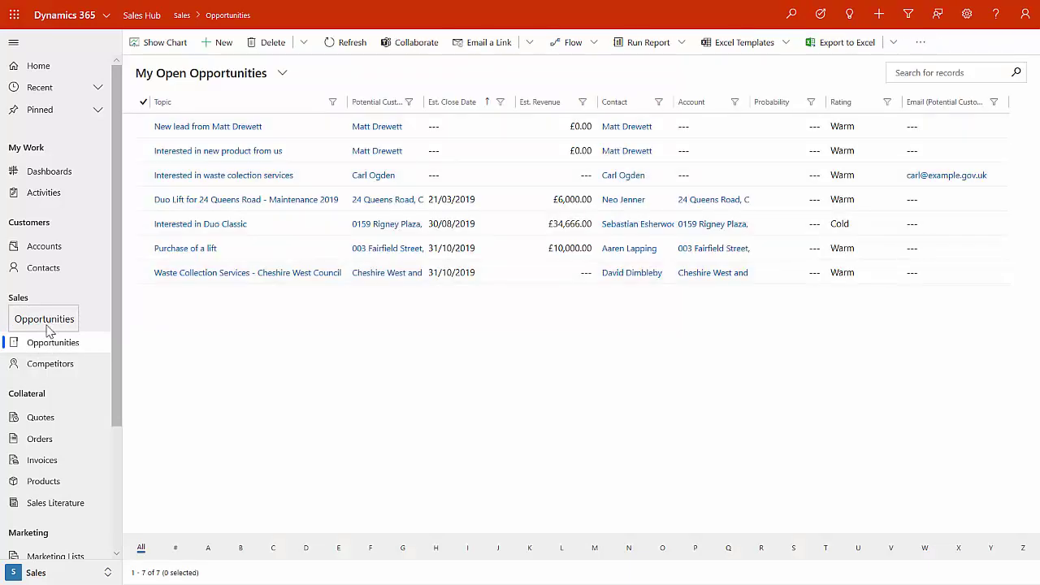
left_click(92, 323)
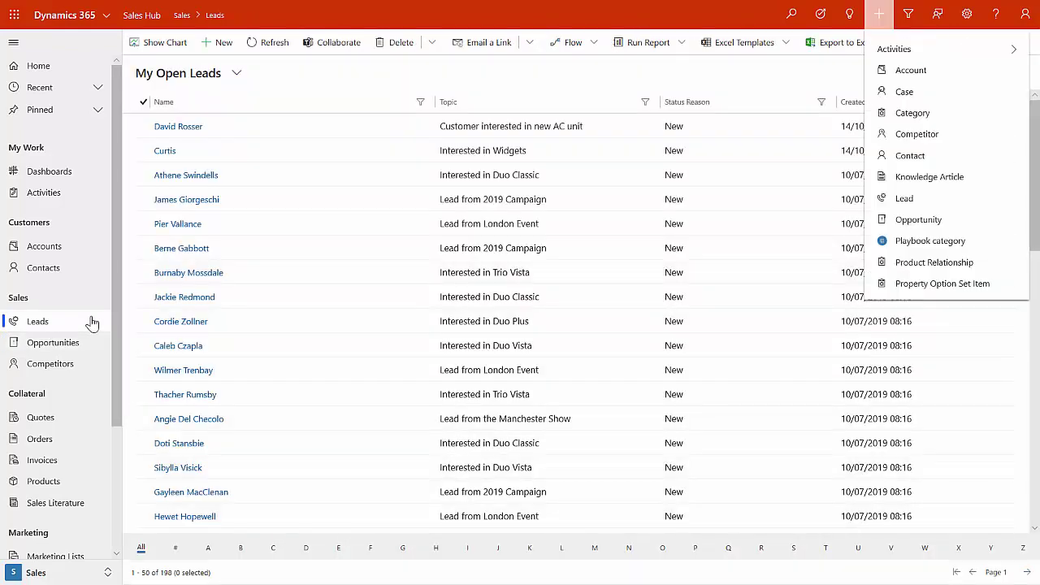
- Choose Lead from the Quick Create menu to open a blank lead form
key("Down")
key("Down")
key("Down")
key("Down")
key("Down")
key("Down")
key("Down")
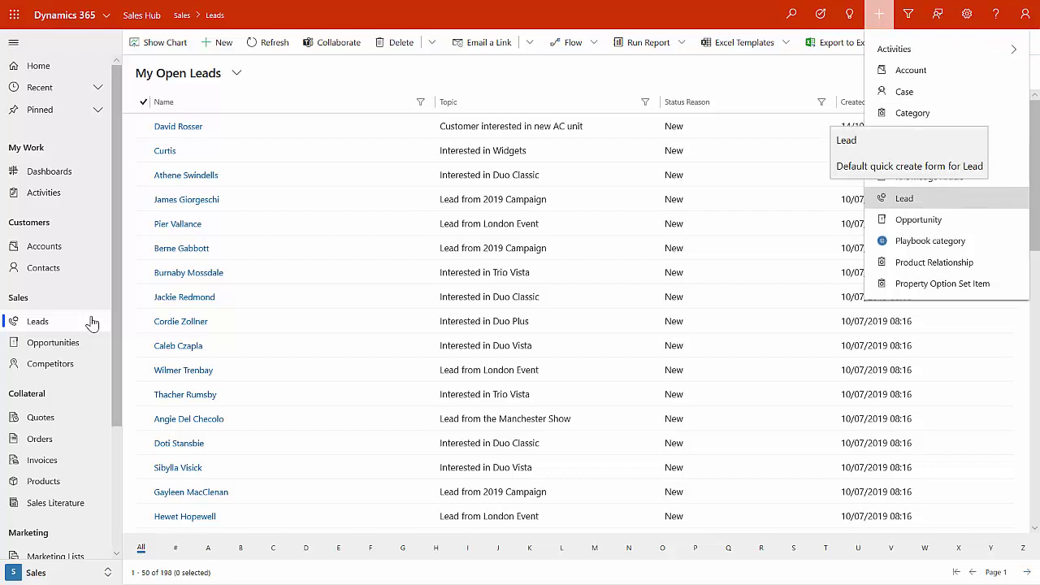
key("Tab")
key("Tab")
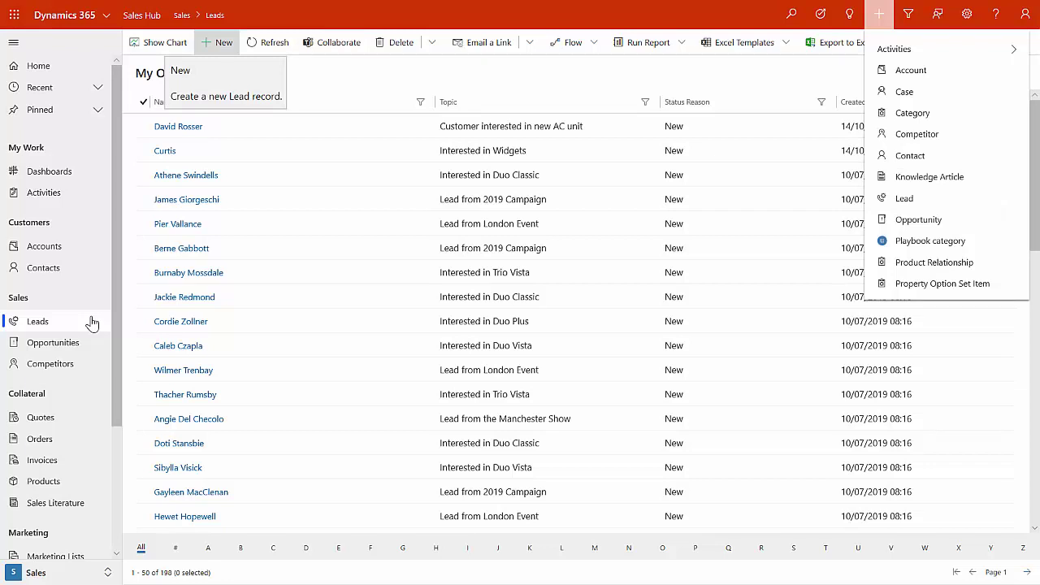
key("shift+Tab")
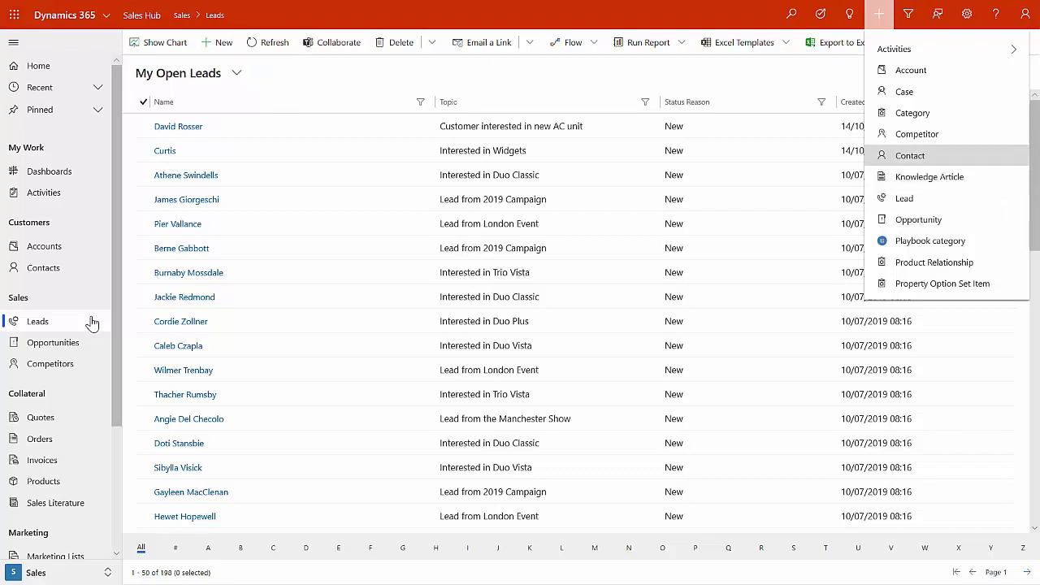
key("Down")
key("Down")
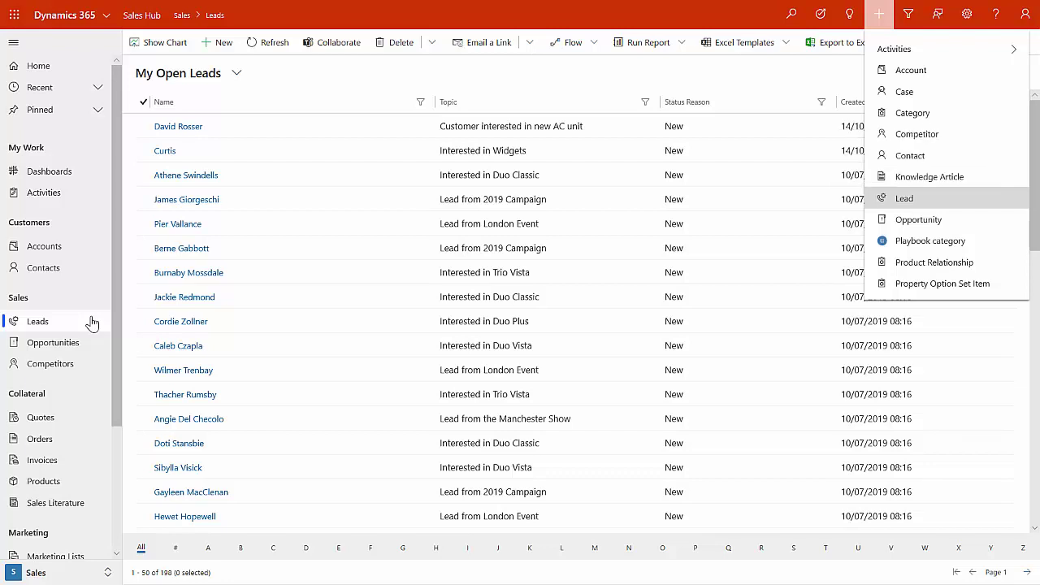
key("Return")
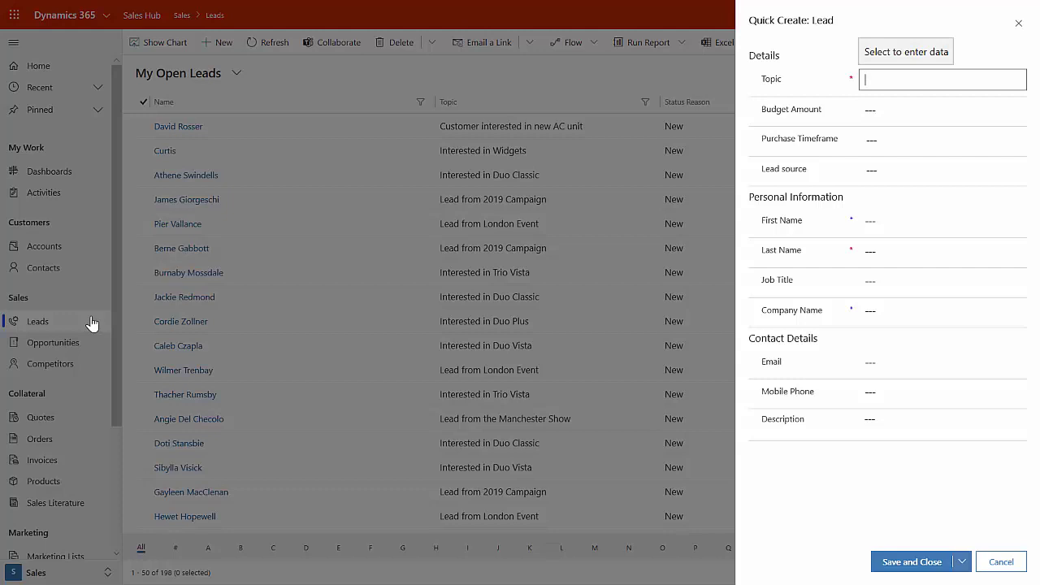
- Enter topic 'Interested in new a/c unit' and the lead's first and last name
type("In")
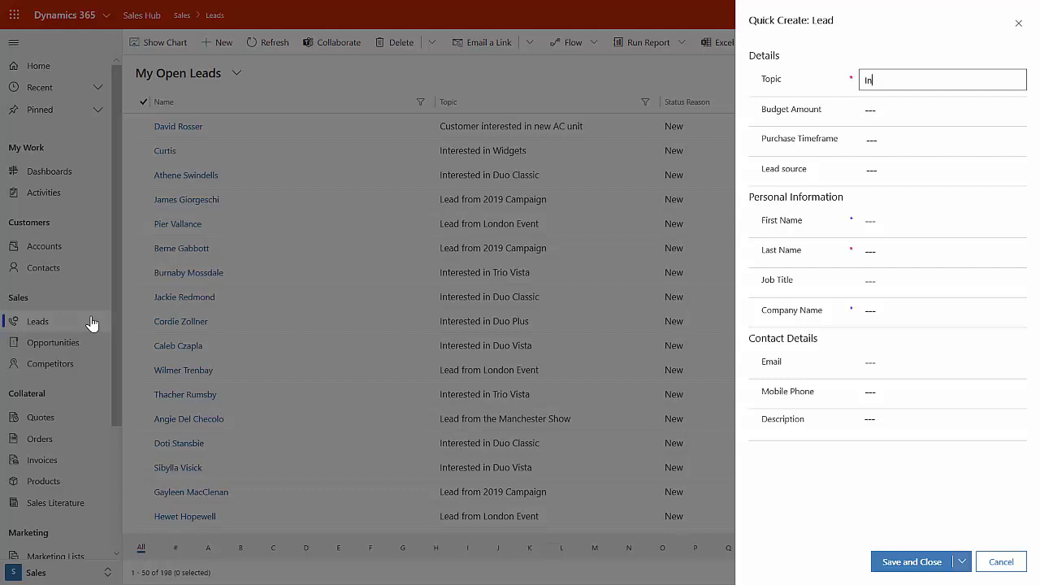
type("terested in new a/c unit")
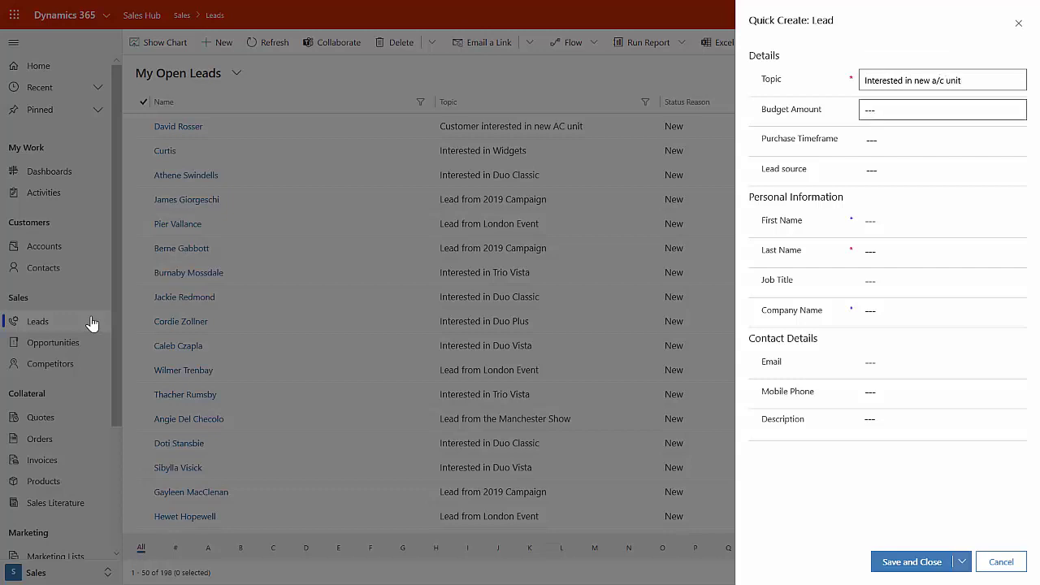
key("Tab")
key("Tab")
key("Tab")
key("Tab")
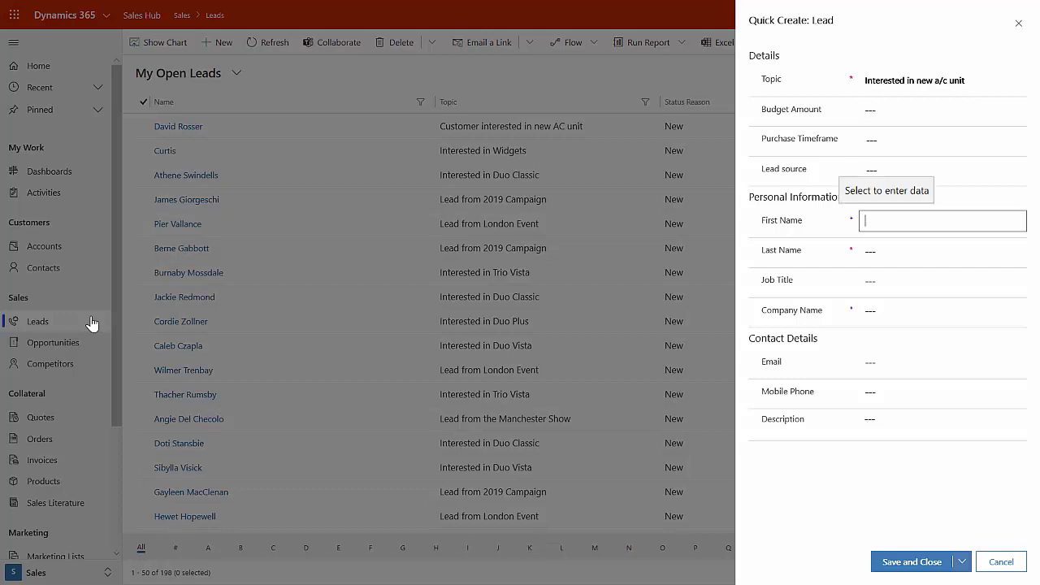
key("Tab")
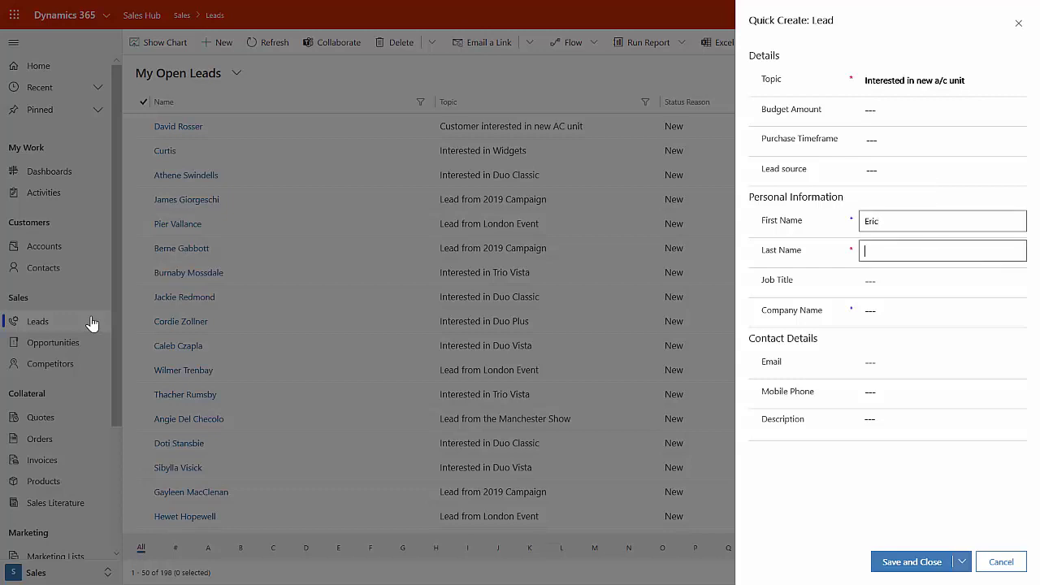
key("Tab")
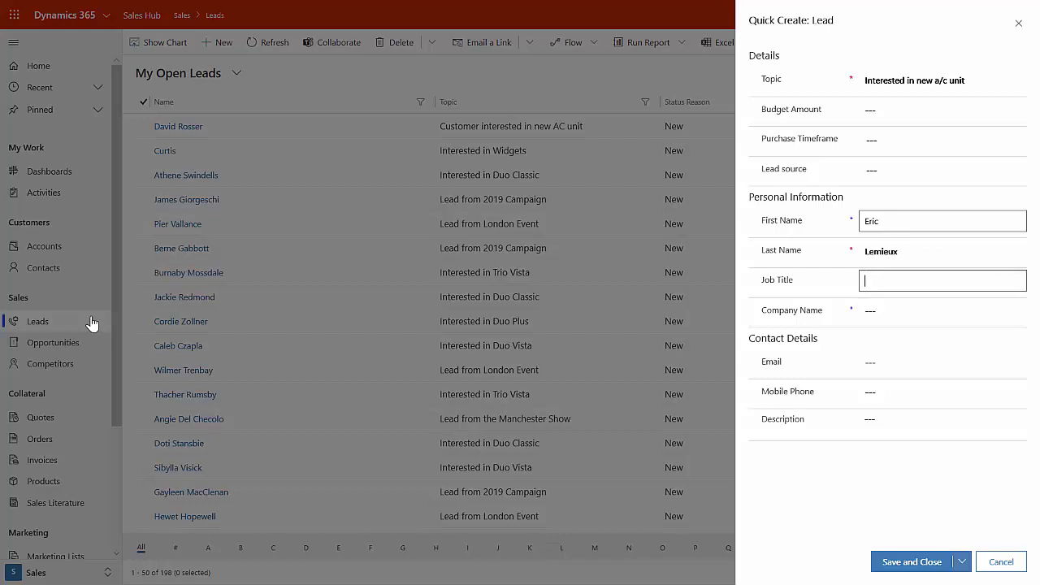
- Set the company name to Contoso and enter the lead's mobile phone number
key("Tab")
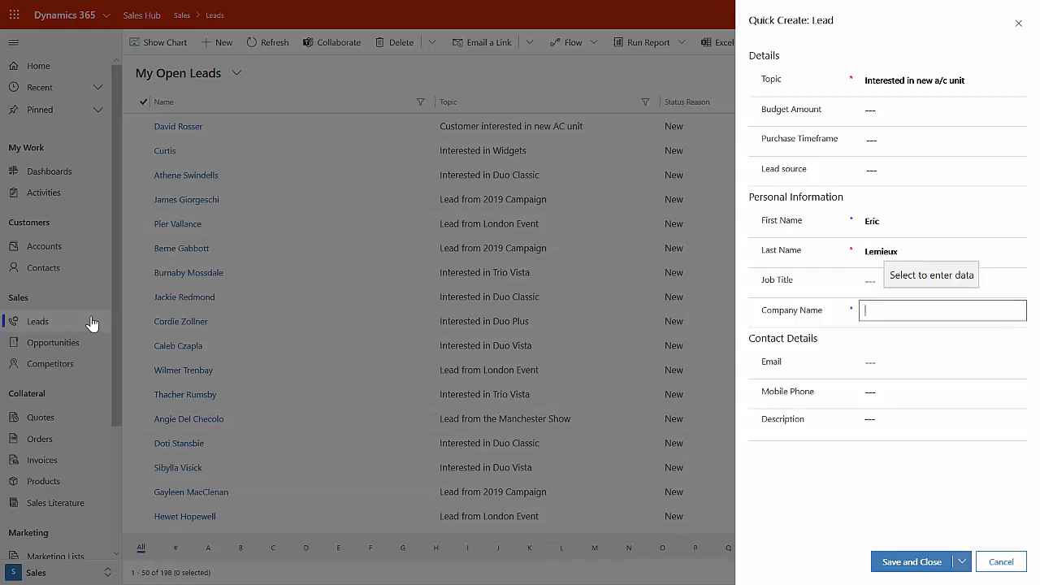
type("Contoso")
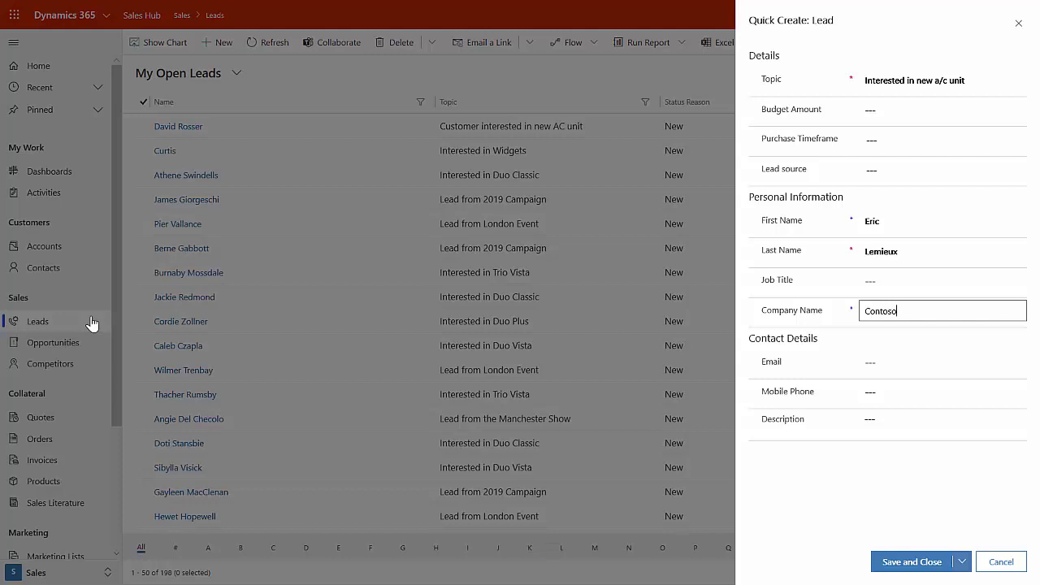
key("Tab")
key("Tab")
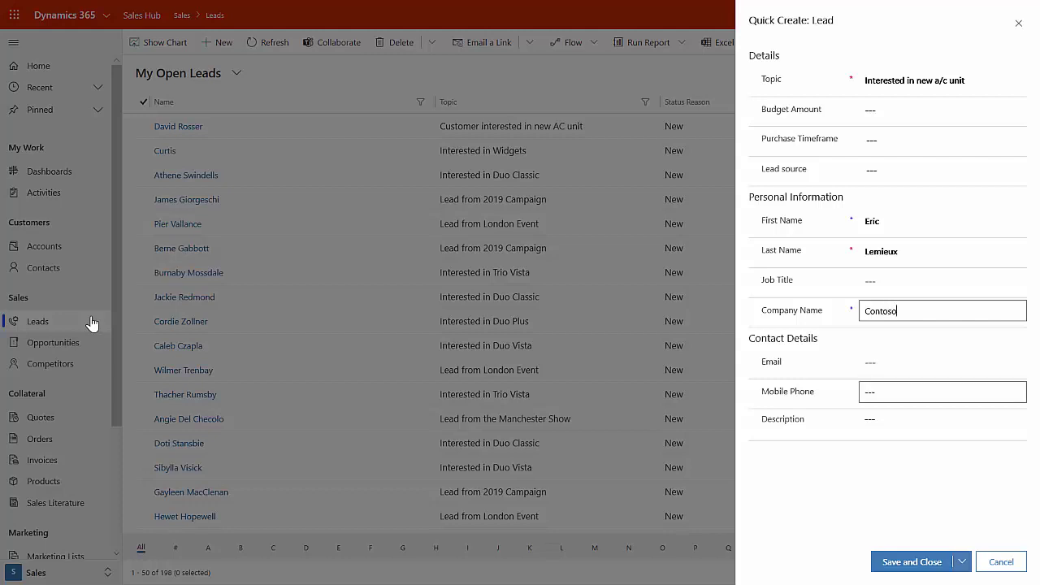
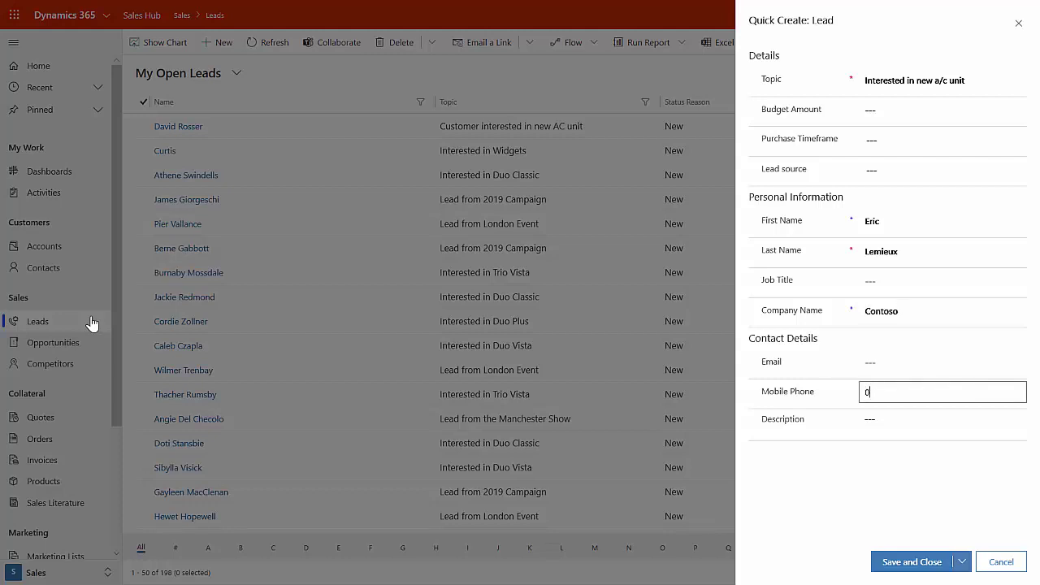
key("Tab")
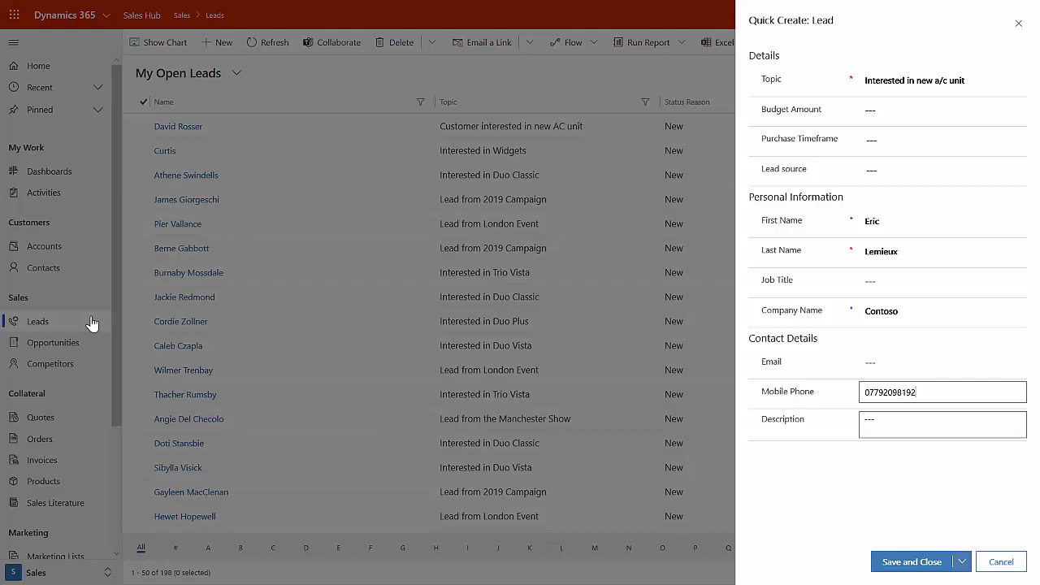
key("shift+Tab")
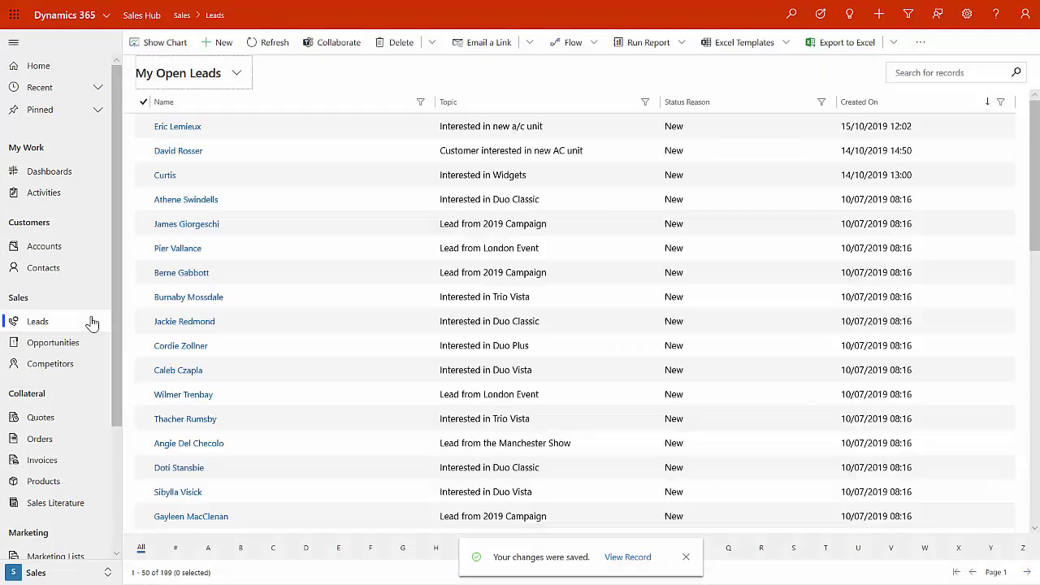
- Open the new lead's record and browse the timeline activity types: Phone Call, Note, OneNote
key("Return")
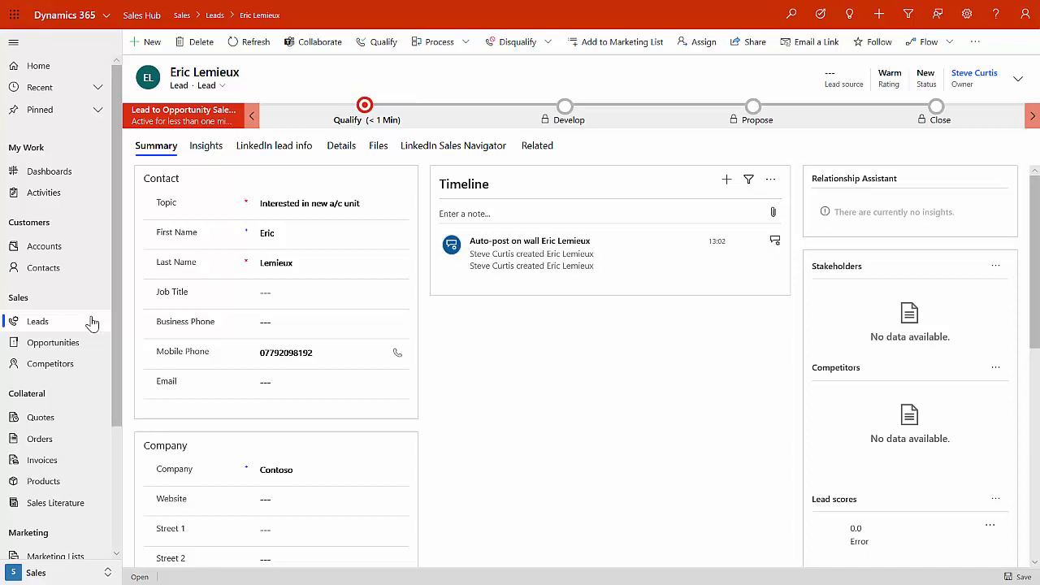
left_click(726, 179)
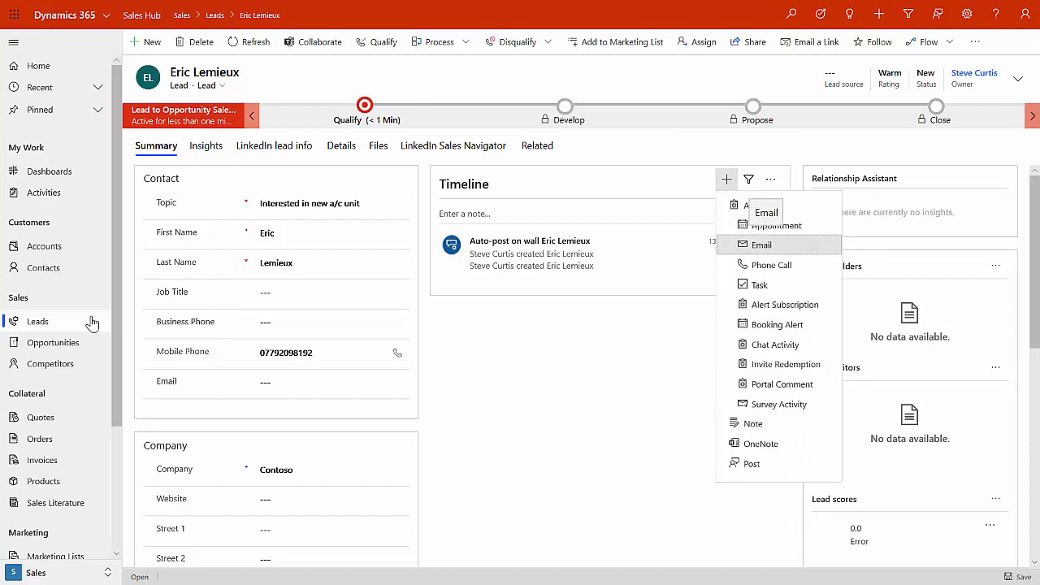
key("Down")
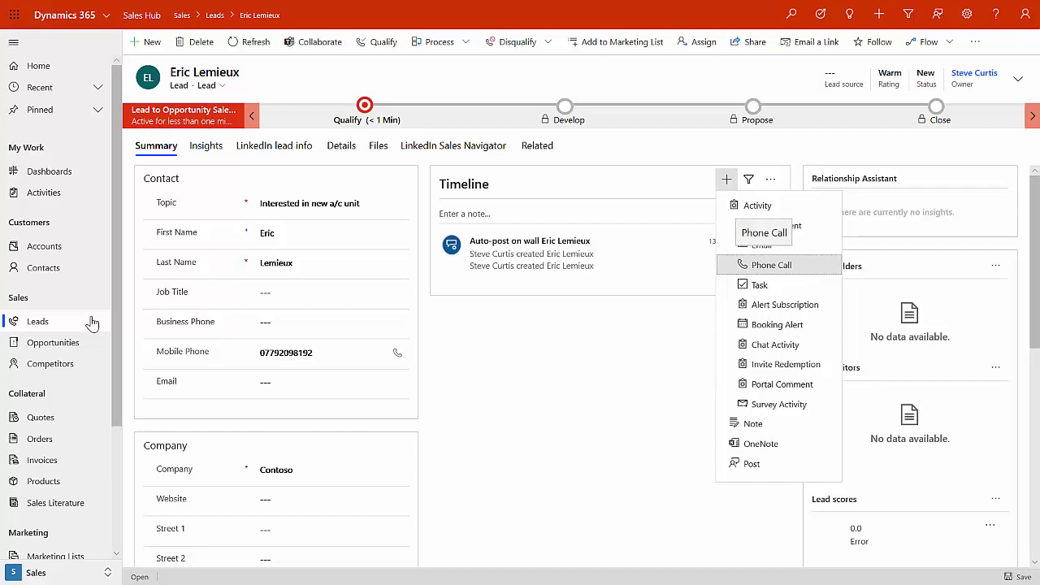
key("Down")
key("Down")
key("Down")
key("Down")
key("Down")
key("Down")
key("Down")
key("Down")
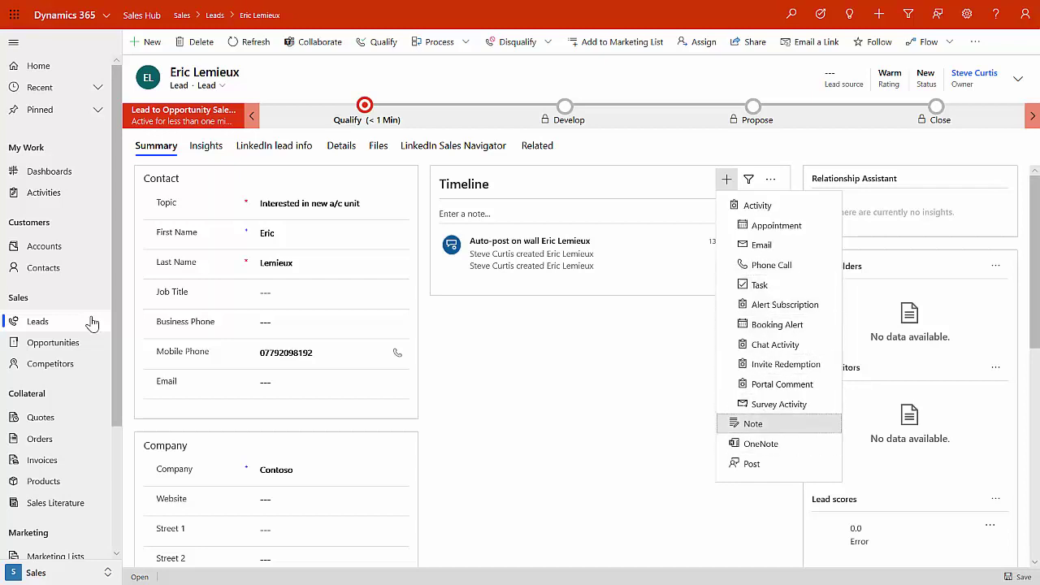
key("Down")
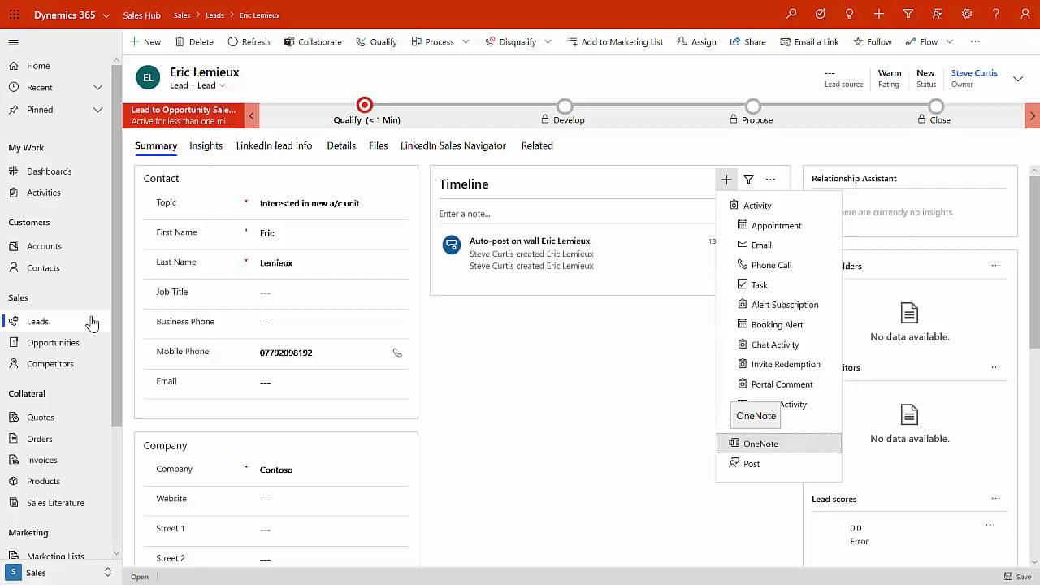
key("Up")
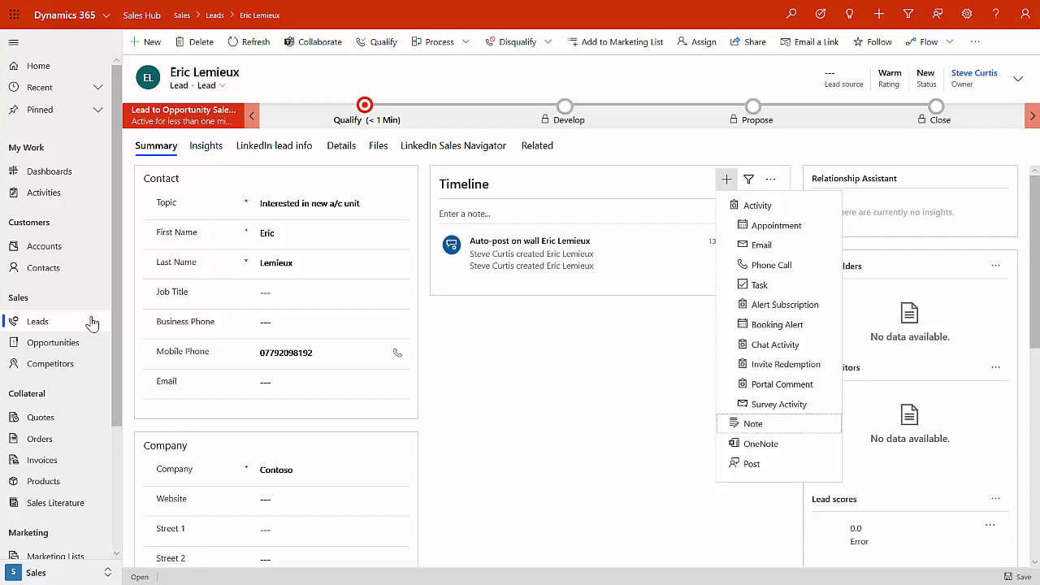
- Dismiss the activity list and call the lead's mobile, opening a prefilled outgoing Phone Call form
key("Escape")
key("Return")
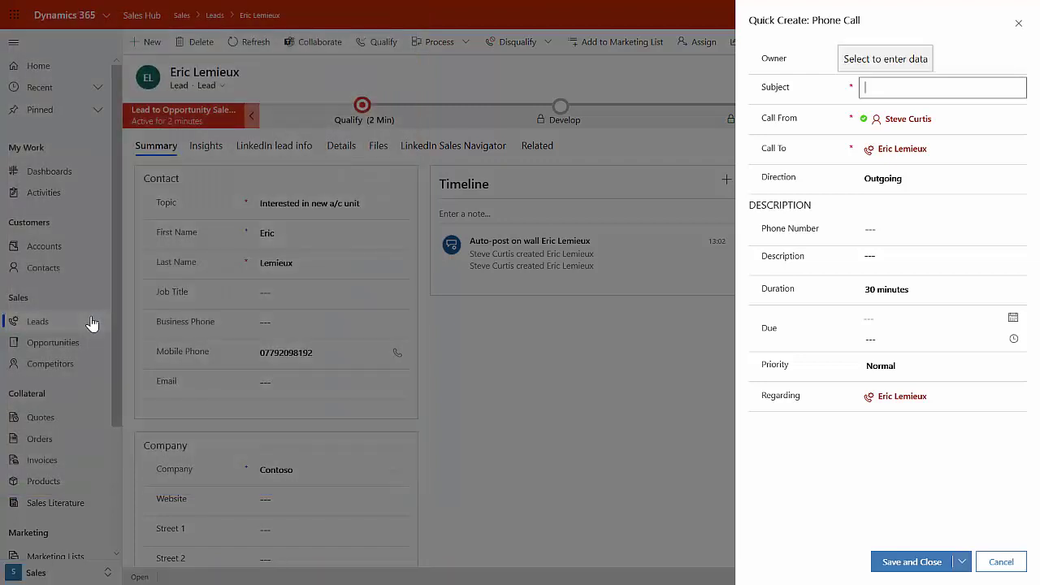
- Save the call with subject 'Qualification call', described as a valid lead with budget and time
type("Qualificaion")
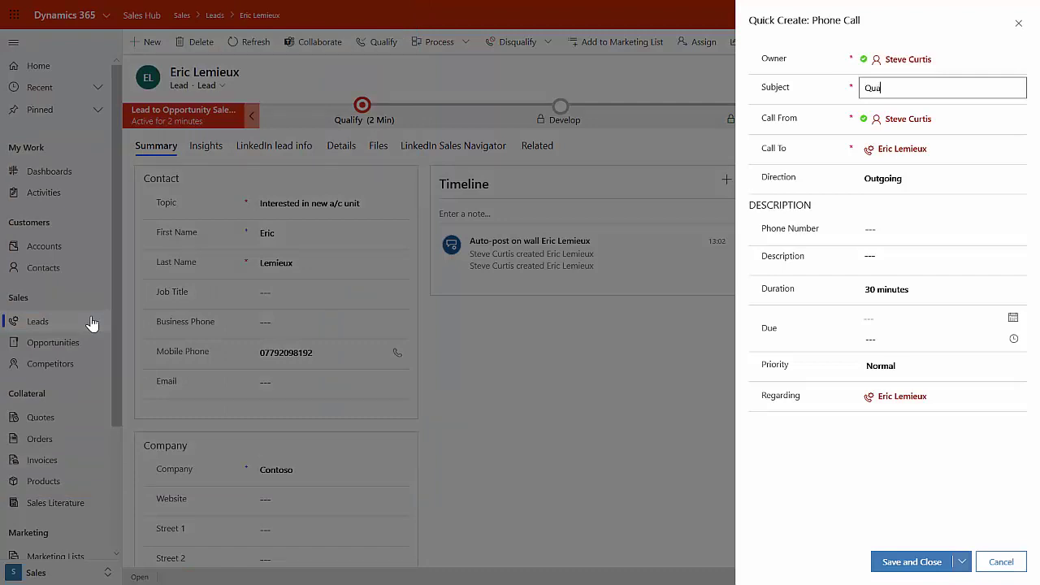
key("BackSpace")
key("BackSpace")
key("BackSpace")
type("tion call")
key("Tab")
key("Tab")
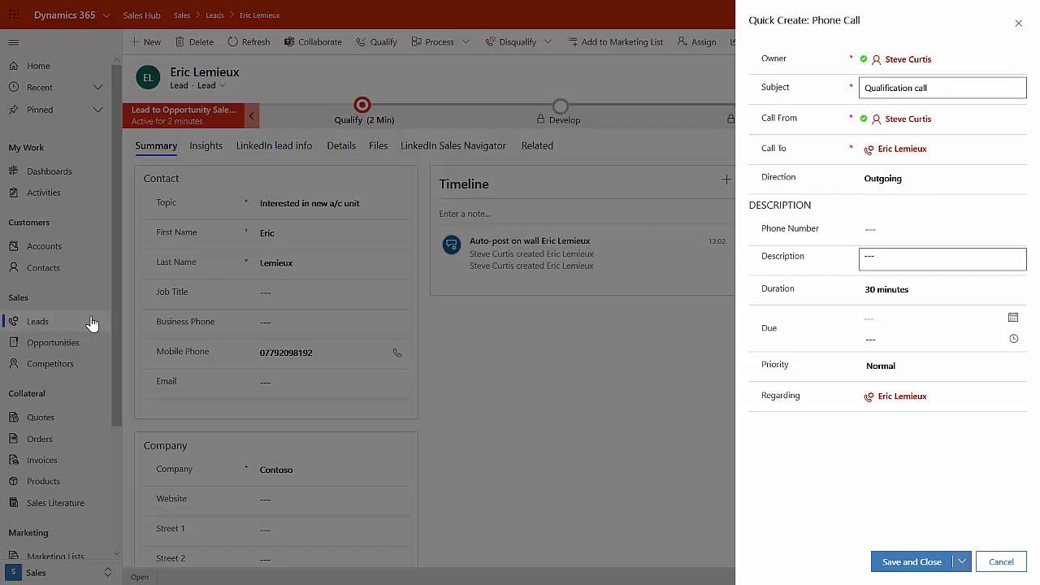
type("appear")
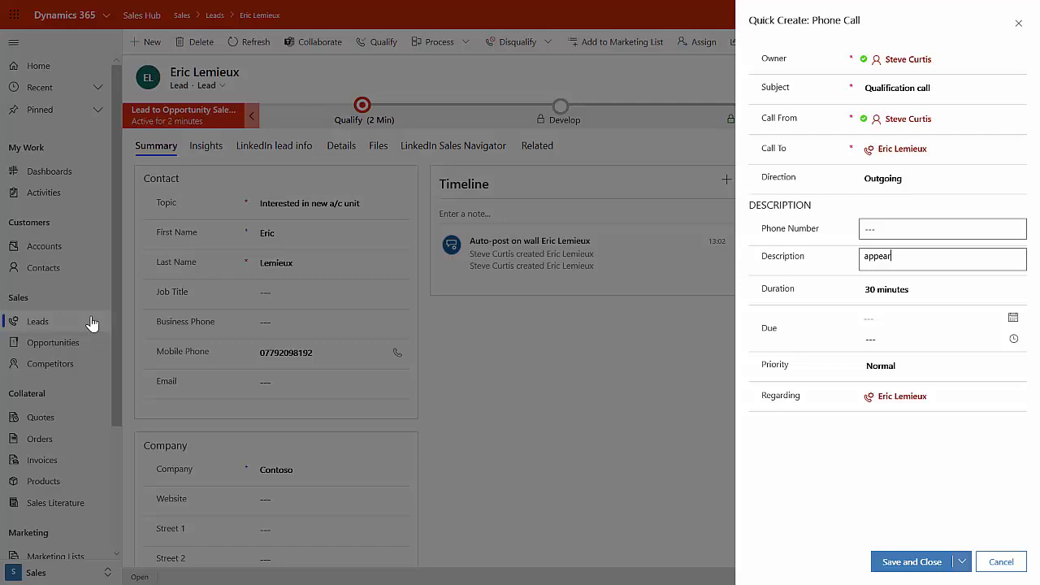
type("s to be a valid lead with budget and ")
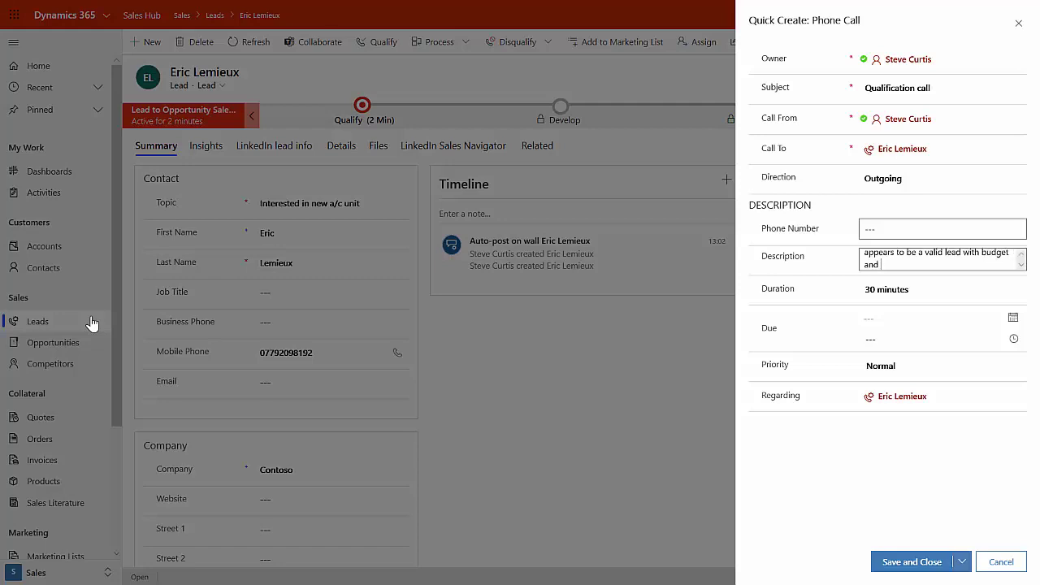
type("time.")
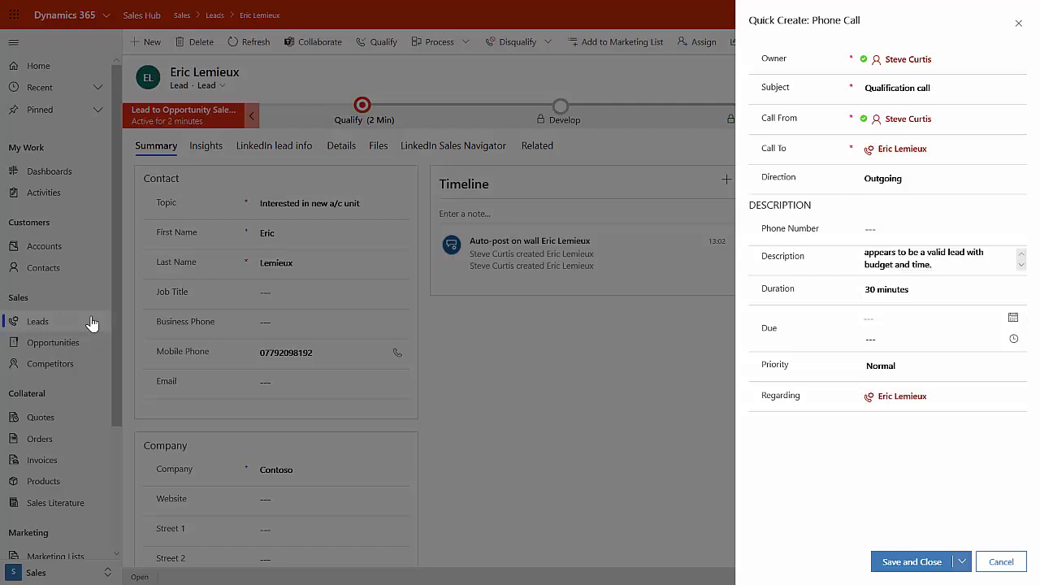
key("ctrl+s")
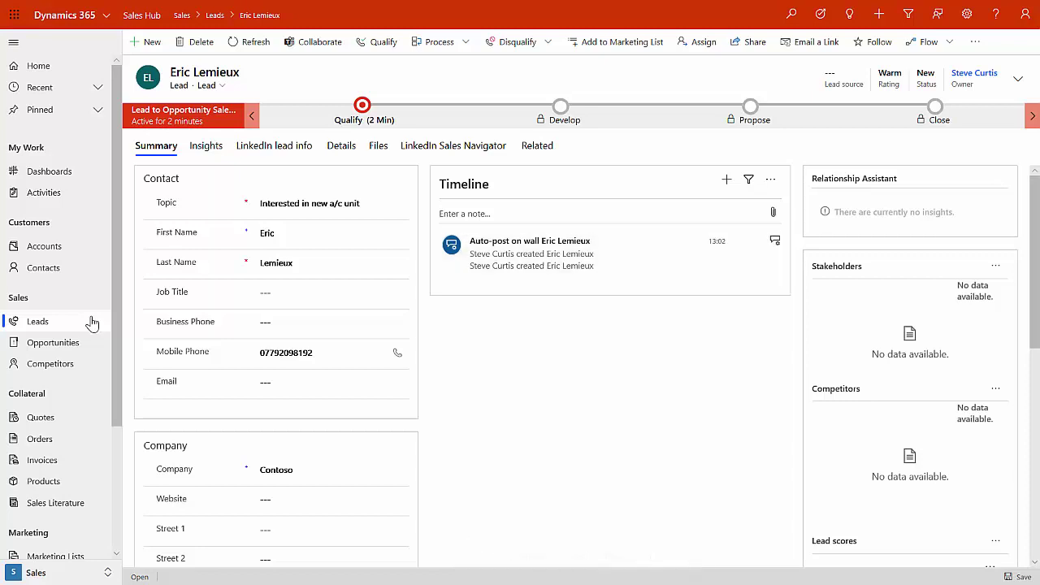
- Refresh the timeline so the Qualification call appears
key("Return")
key("Down")
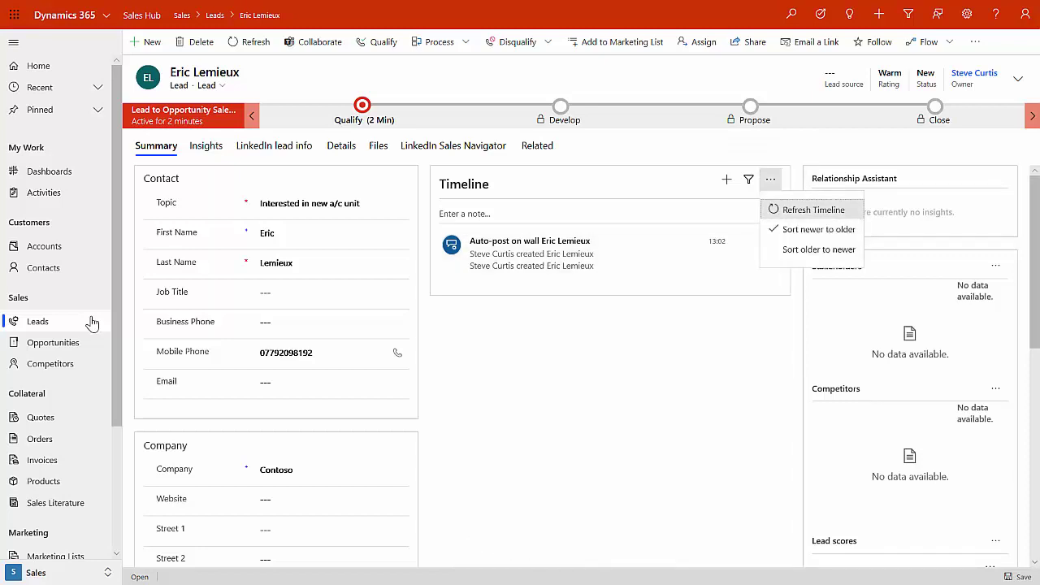
key("Return")
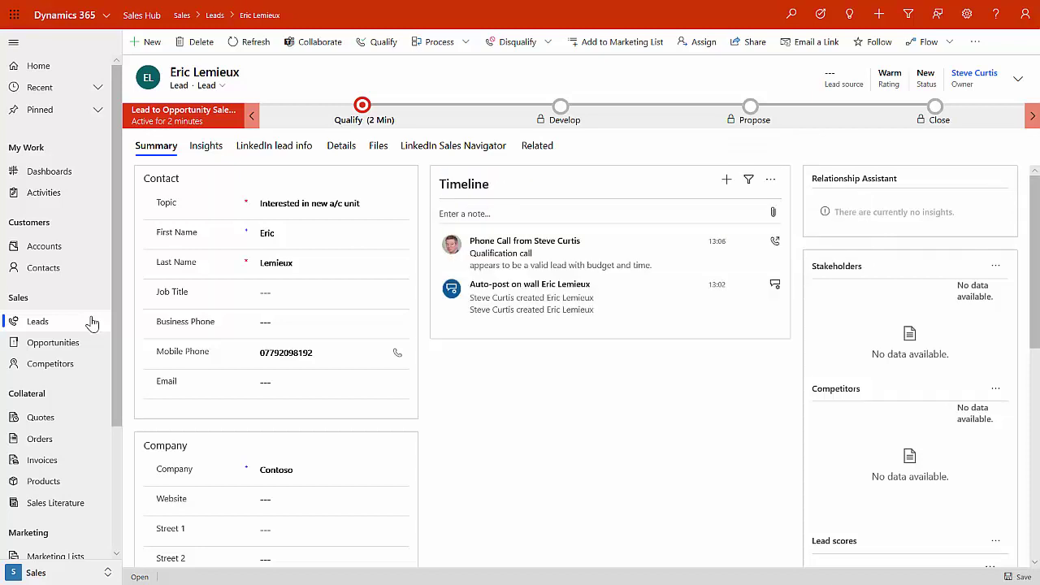
- Set the lead's job title to Director
key("Tab")
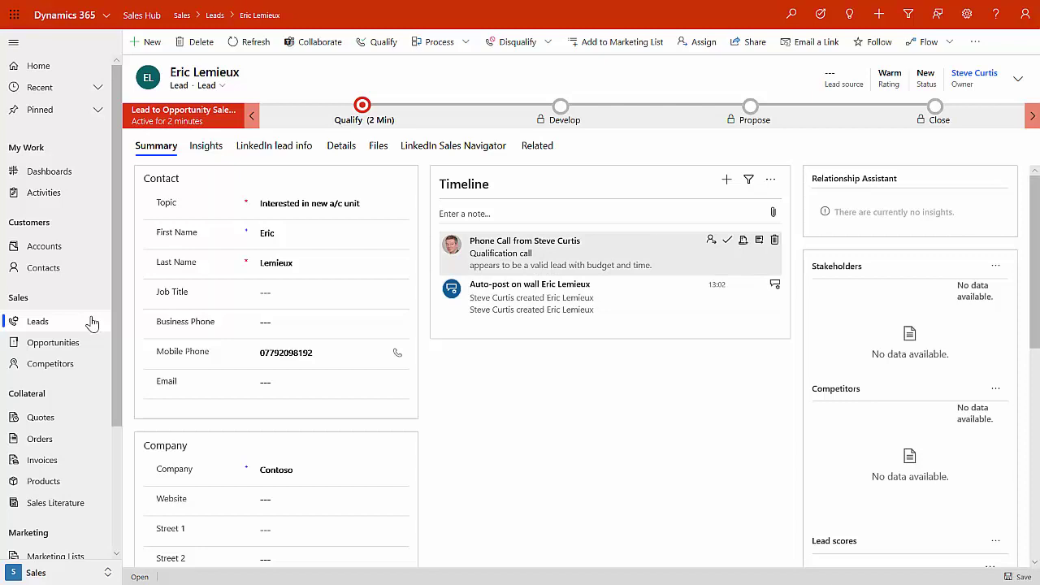
key("Tab")
key("Tab")
key("Tab")
key("Tab")
key("Tab")
key("shift+Tab")
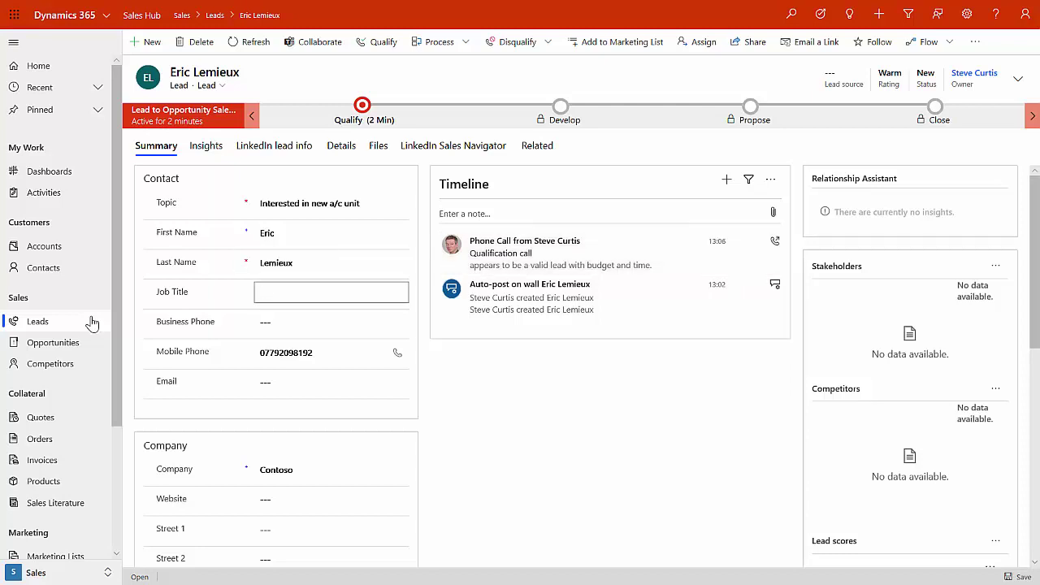
type("Director")
key("Tab")
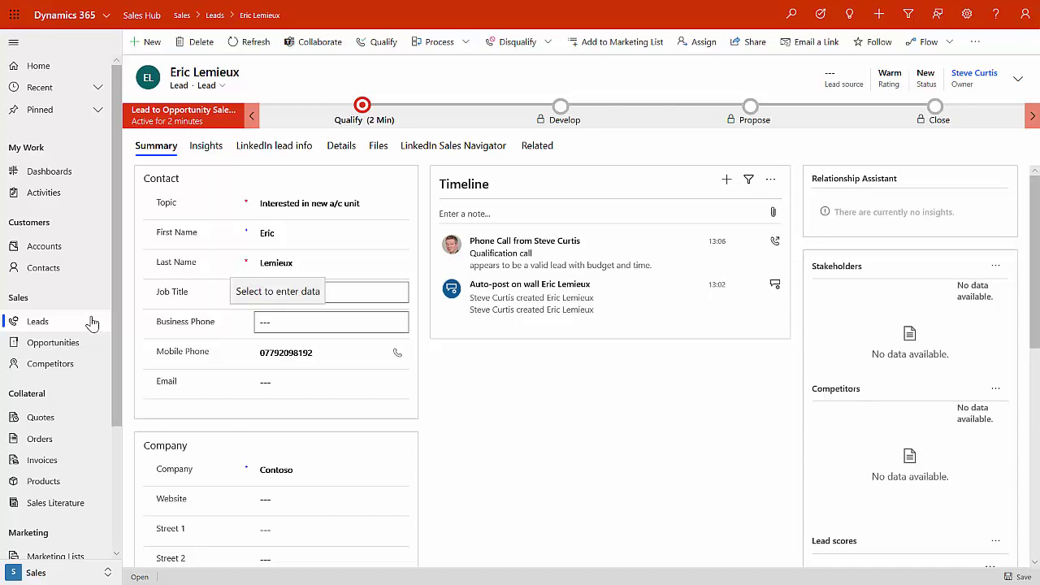
key("Tab")
key("Tab")
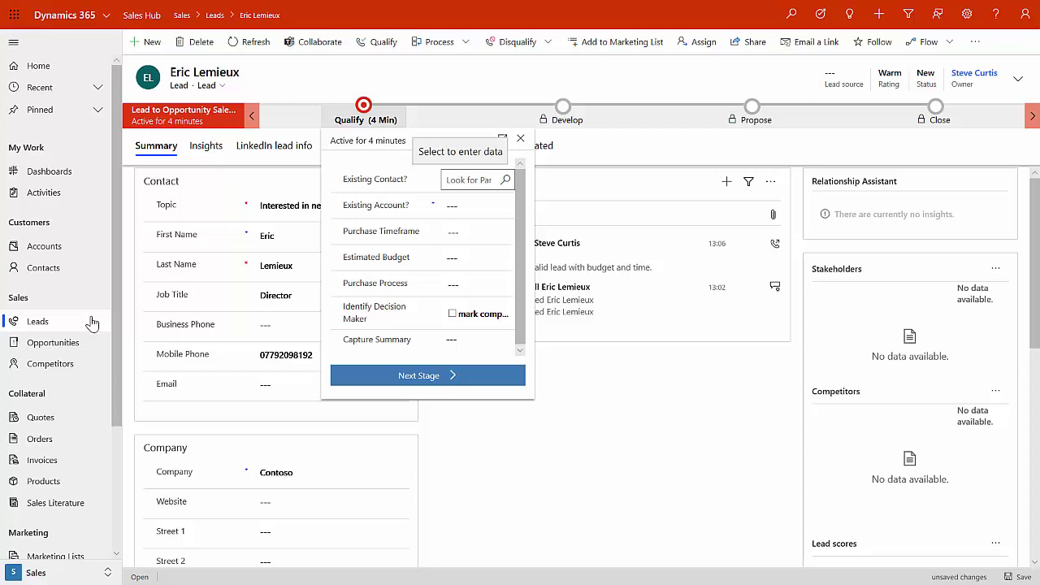
- Set Purchase Timeframe to This Quarter and Estimated Budget to £50,000.00
key("Tab")
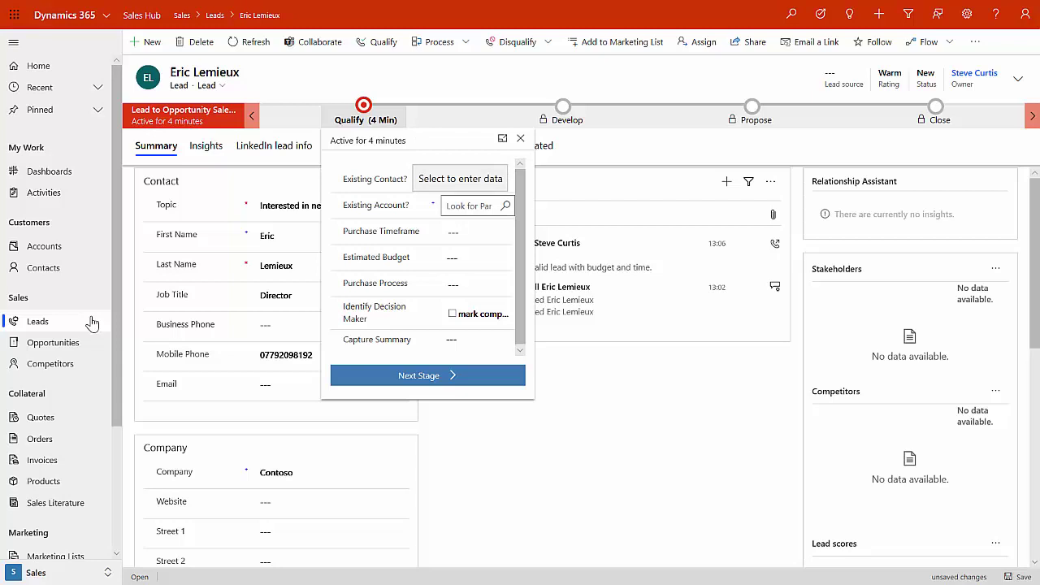
key("Tab")
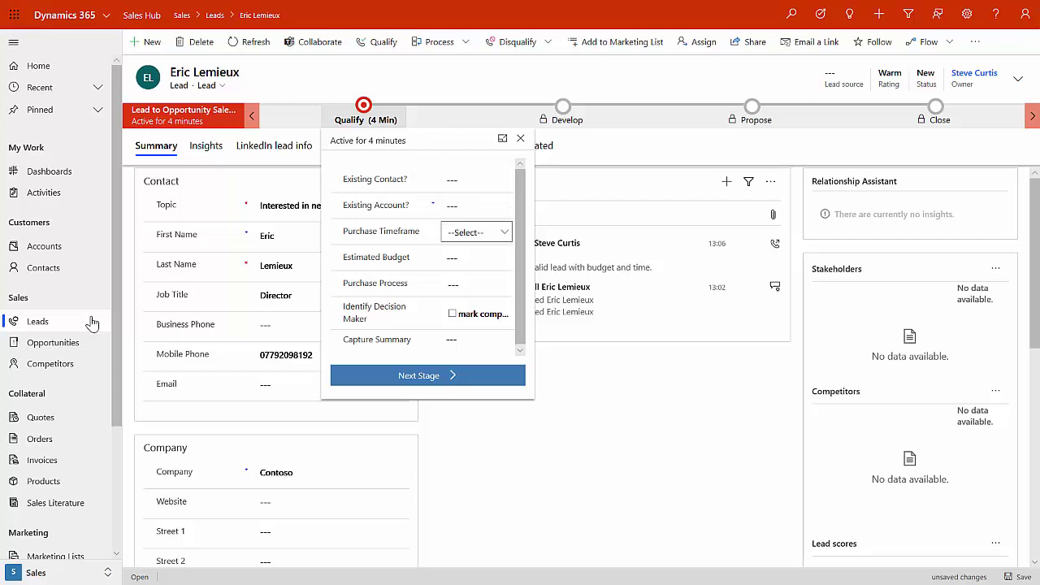
key("alt+Down")
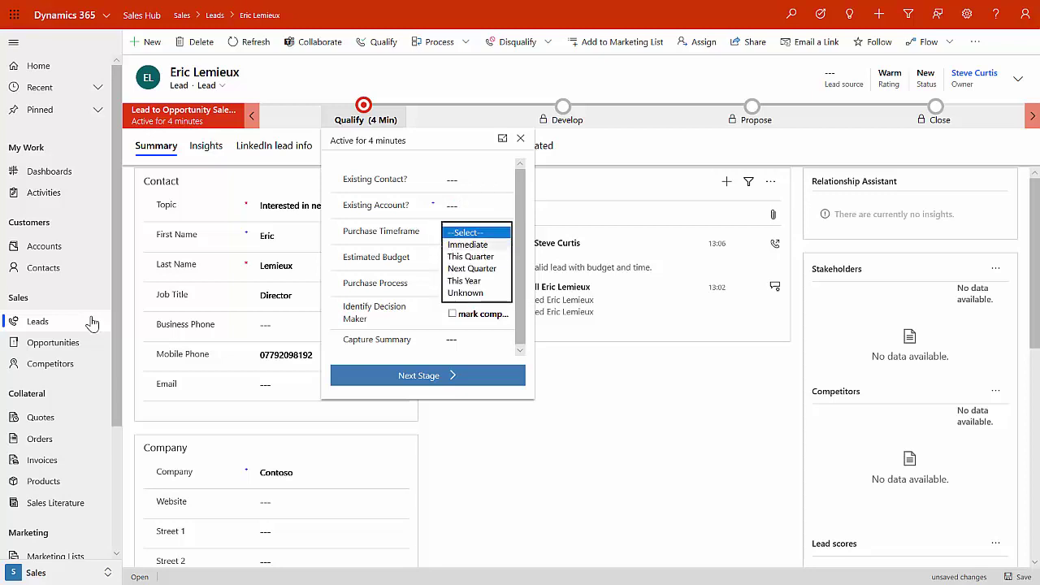
key("Down")
key("Down")
key("Return")
key("Tab")
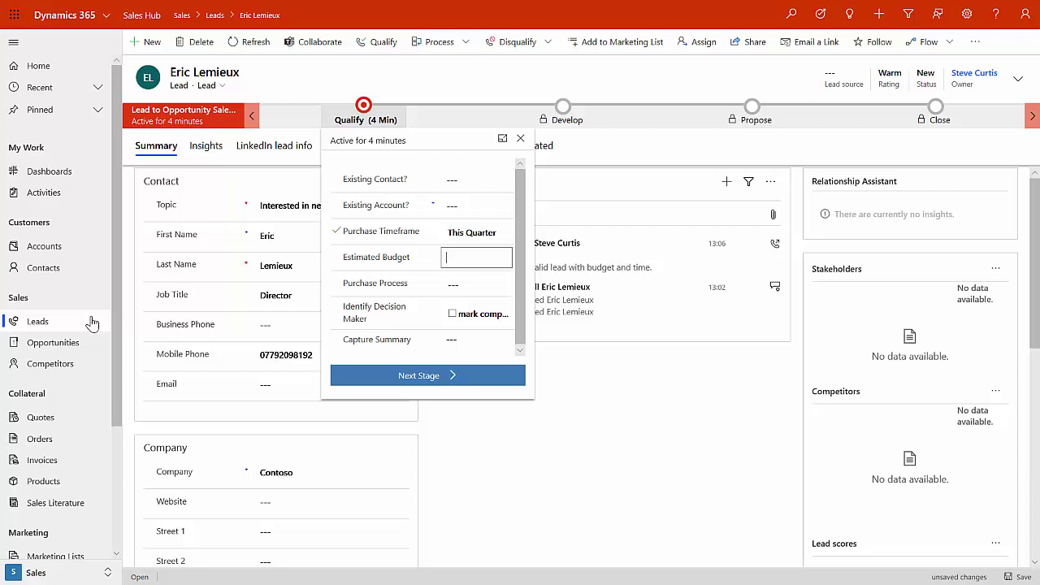
type("50000")
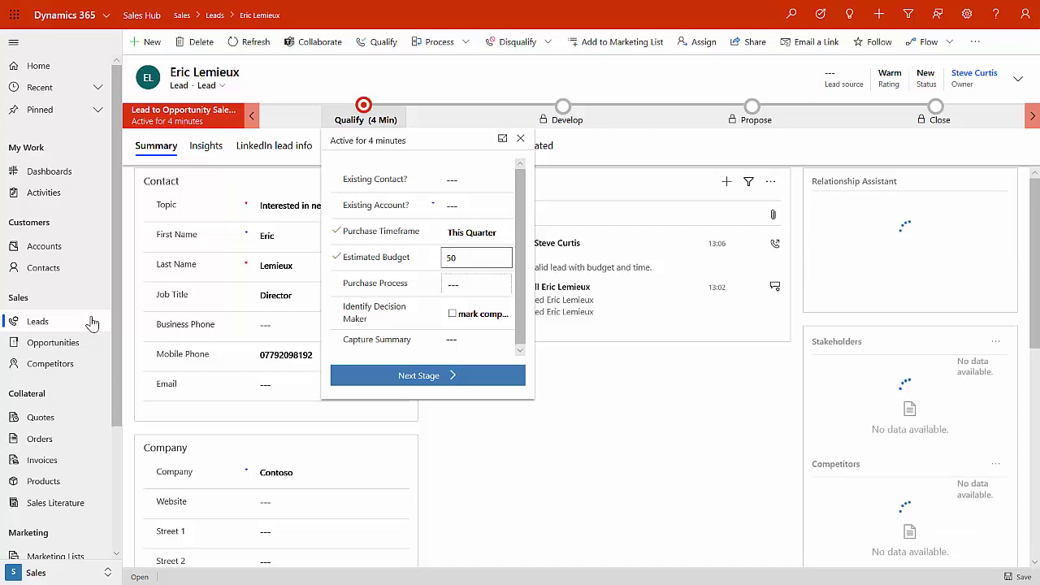
key("Tab")
key("shift+Tab")
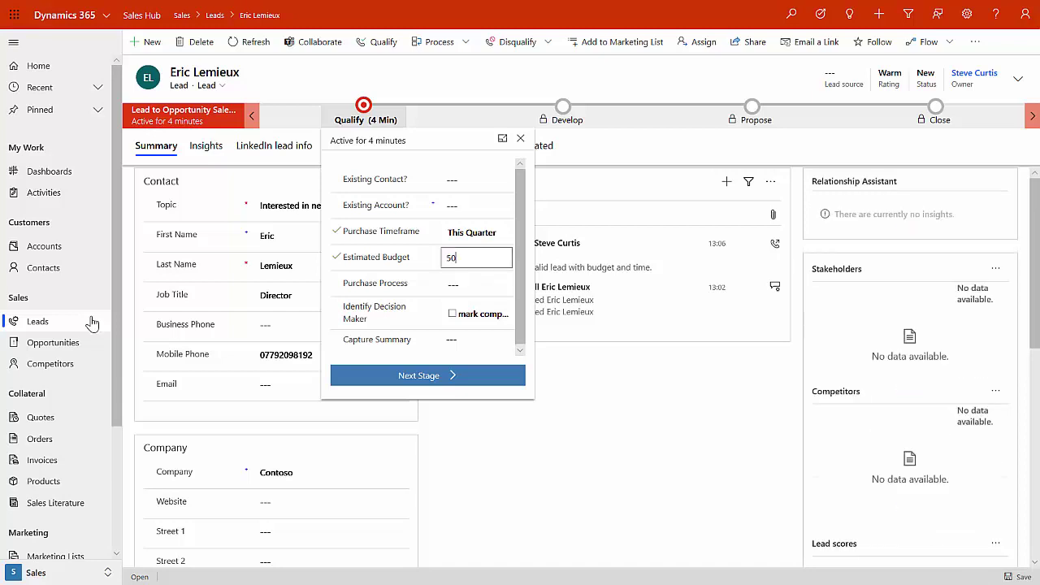
type("000")
key("Tab")
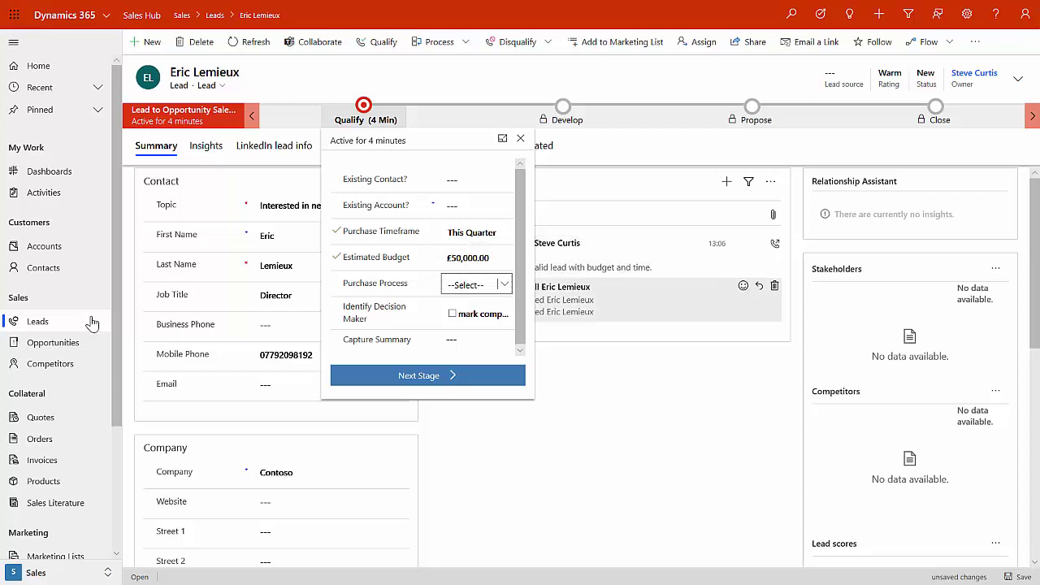
- Set Purchase Process to Committee and mark the decision maker as identified
key("alt+Down")
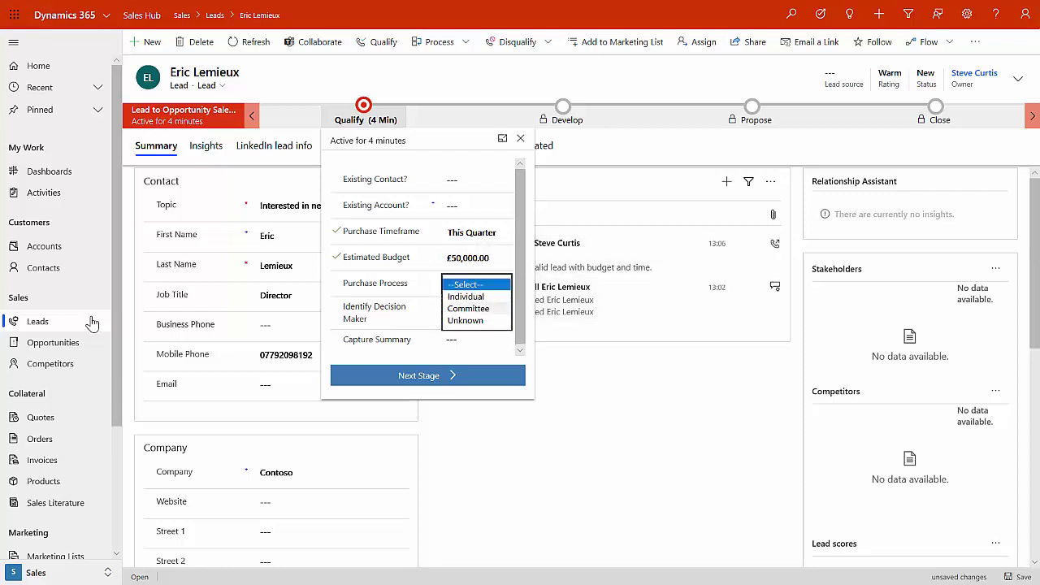
key("Down")
key("Down")
key("Return")
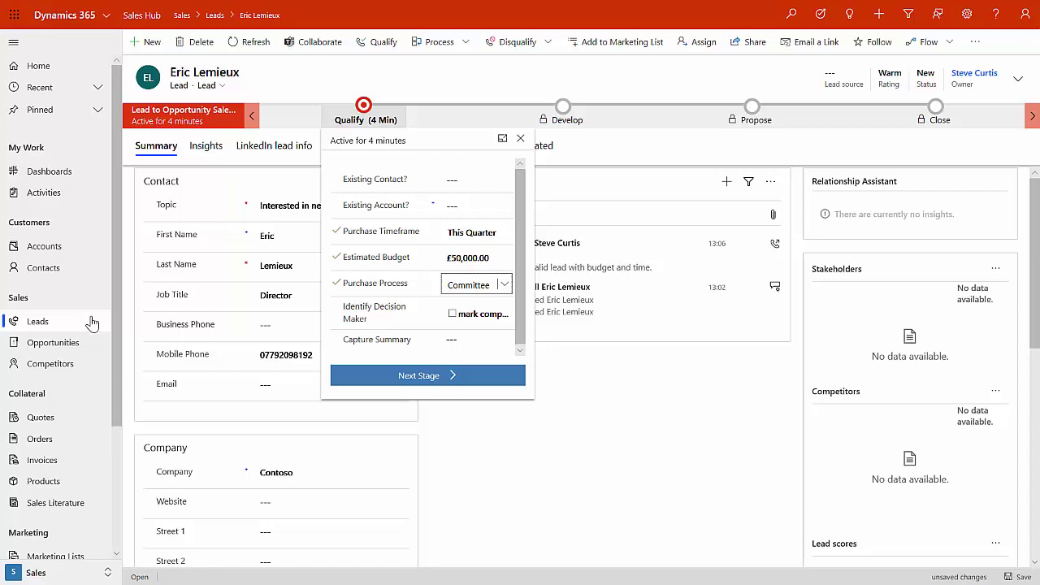
key("Tab")
key("space")
key("Tab")
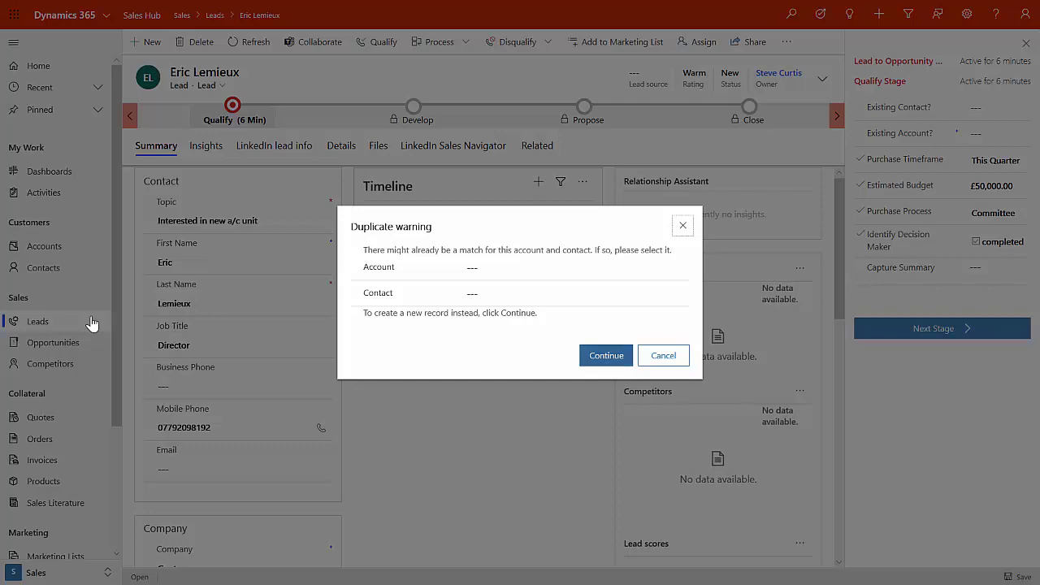
- Continue past the duplicate warning so the account and contact are created and the lead qualified
key("Return")
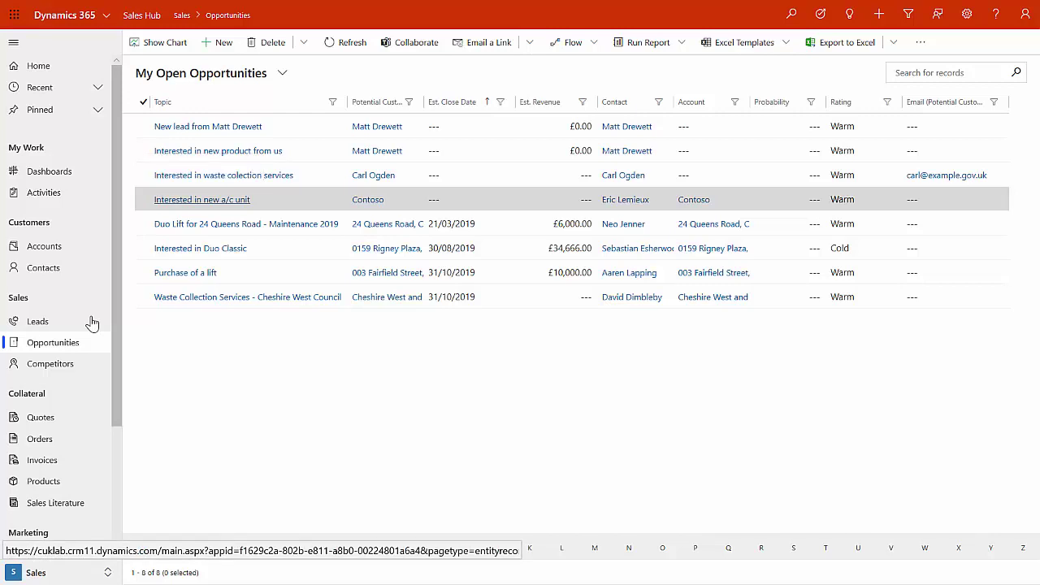
- Open the 'Interested in new a/c unit' opportunity from the opportunities grid
key("Return")
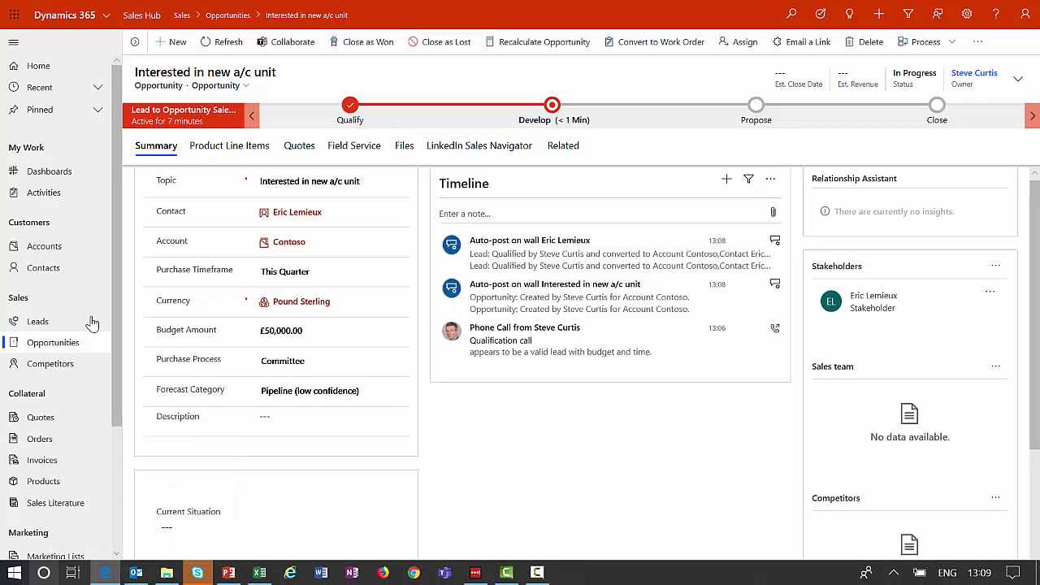
- Search Windows for 'dynamics' and launch the Dynamics 365 desktop app
key("super+s")
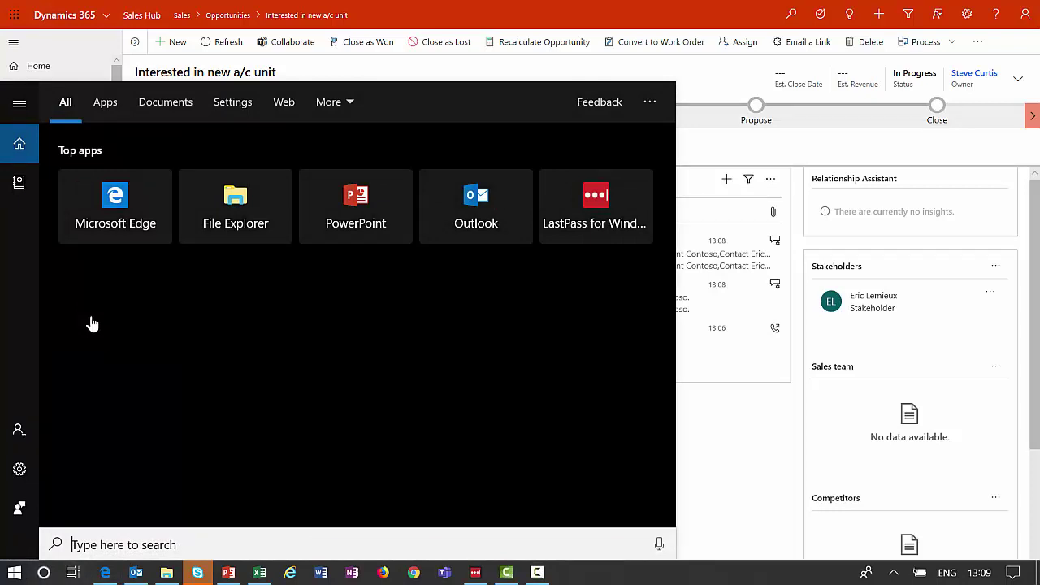
type("dynamics")
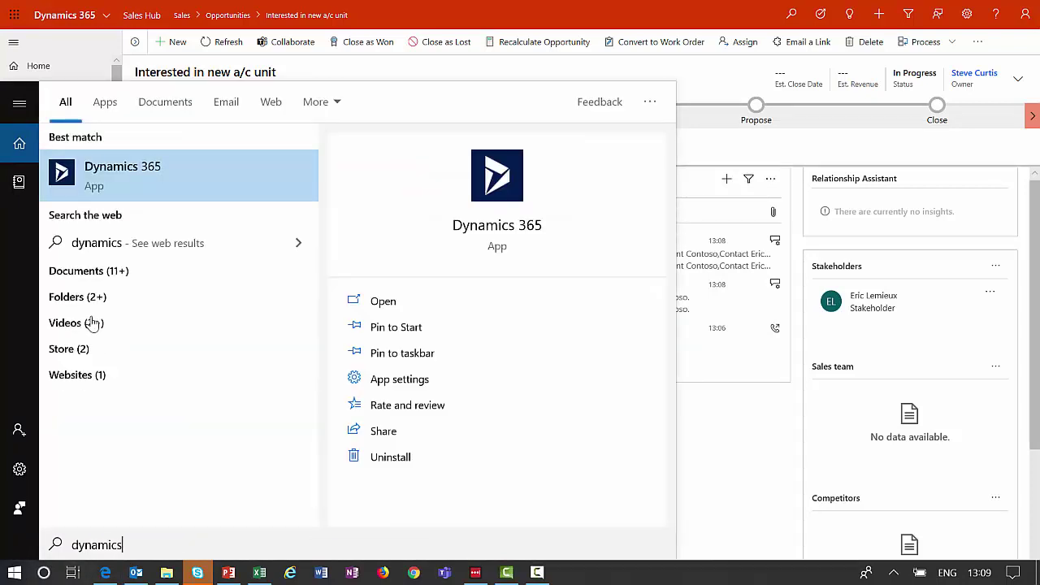
key("Return")
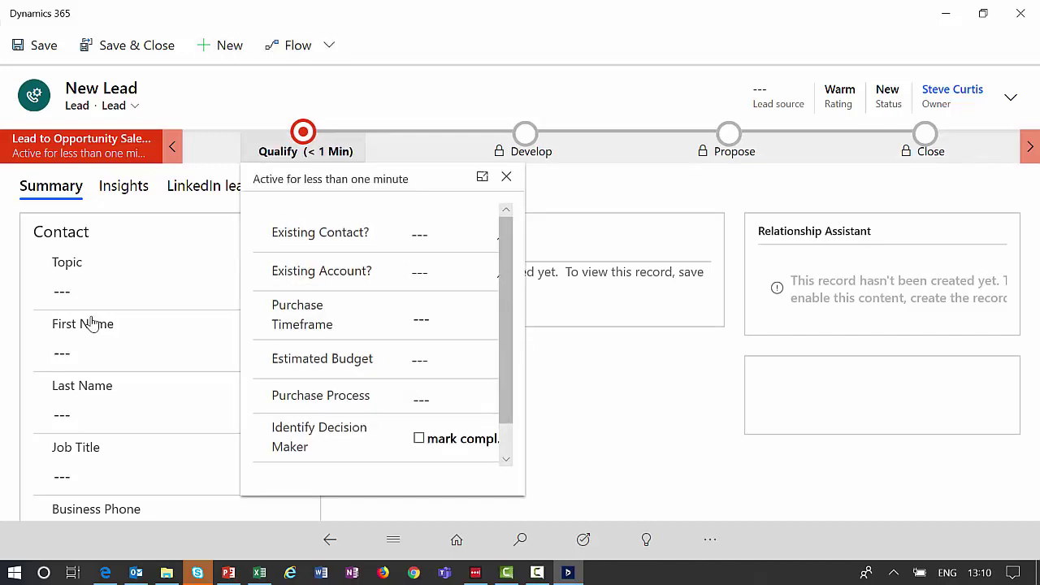
key("Escape")
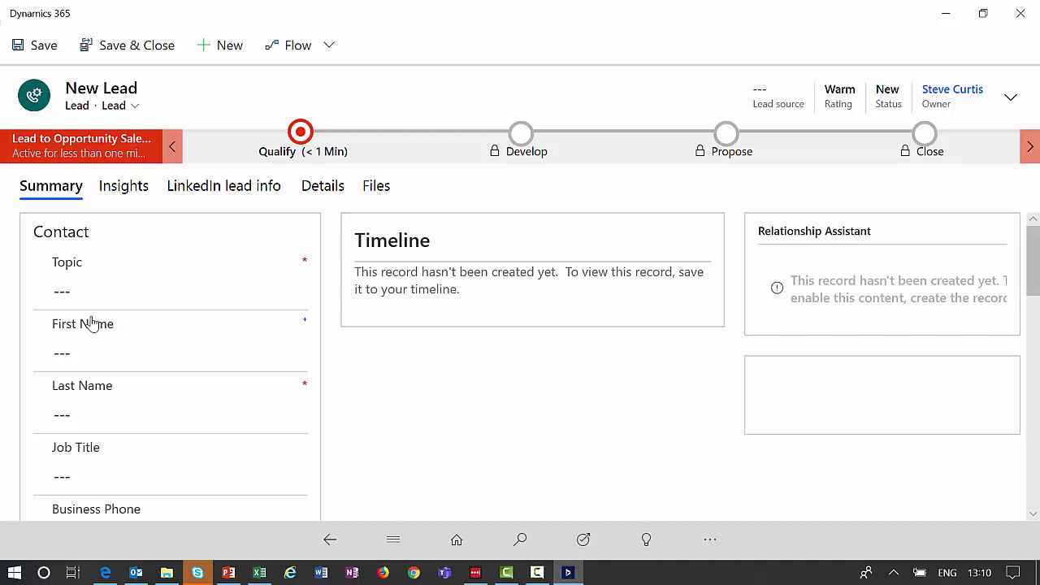
key("alt+Left")
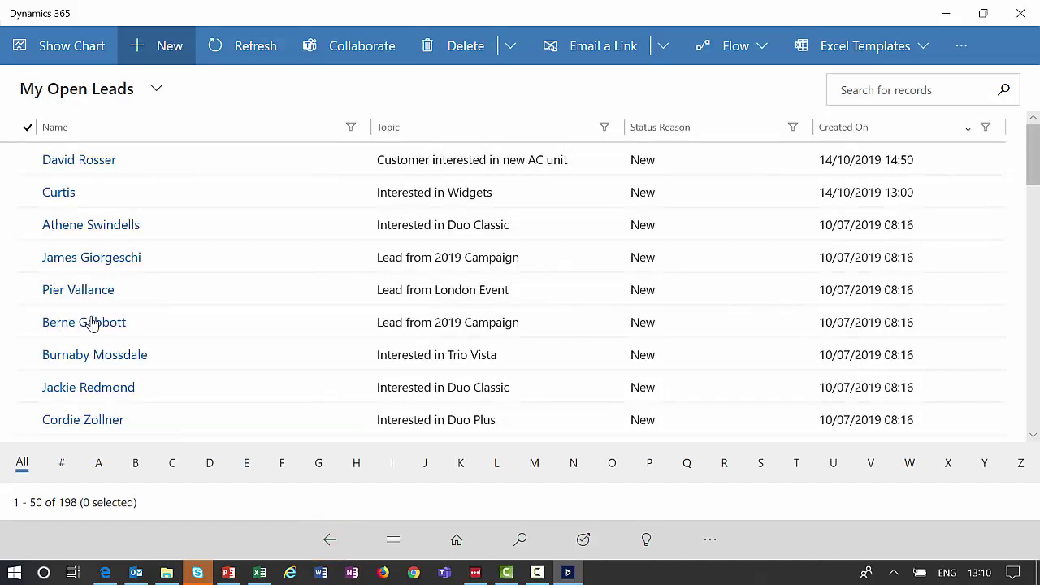
- Start a blank New Lead form, review its Company address fields, and return it full-screen
key("Return")
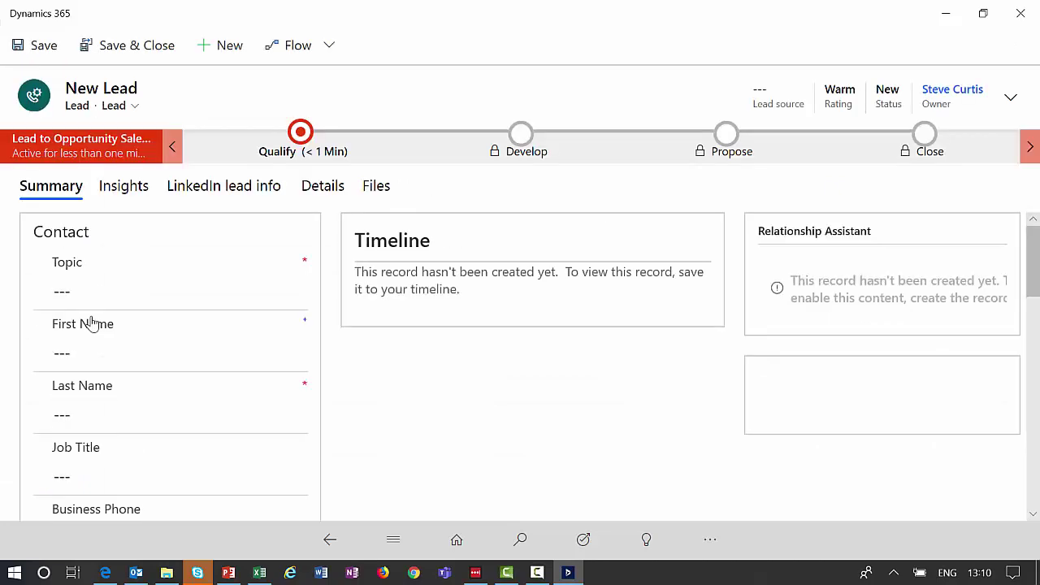
key("super+Down")
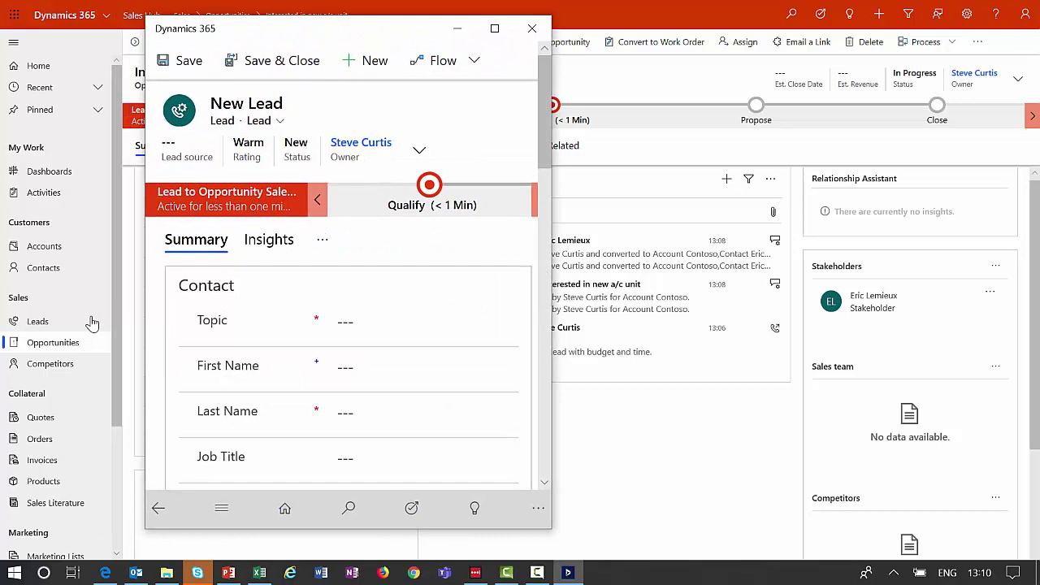
key("Page_Down")
key("Page_Down")
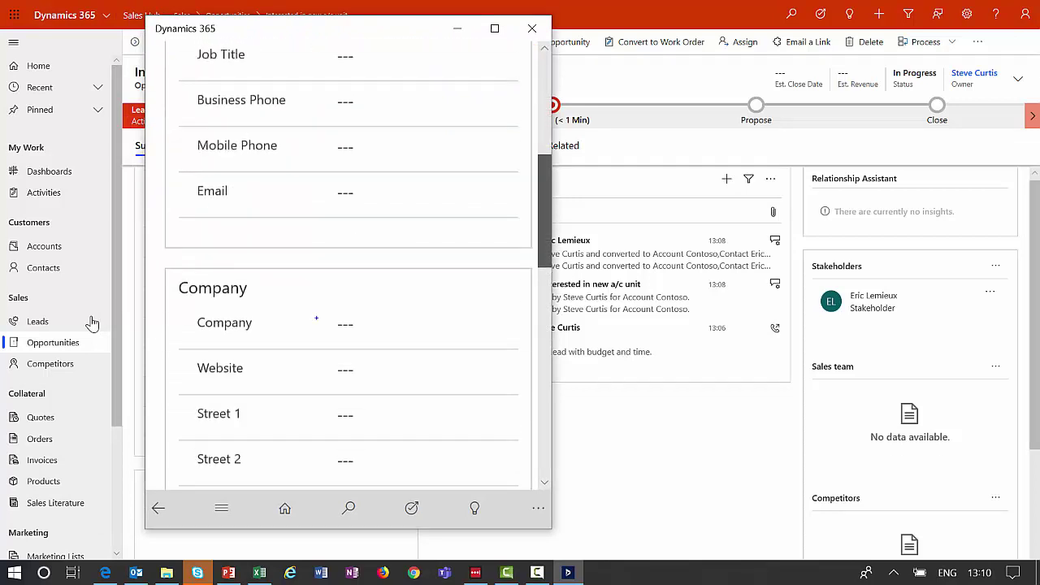
key("Page_Up")
key("Page_Up")
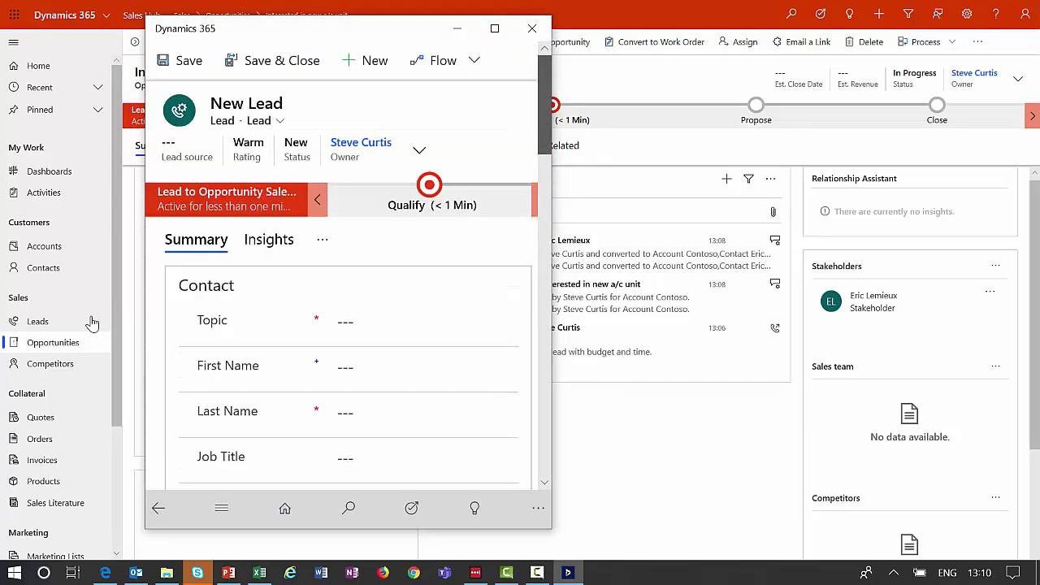
key("super+Up")
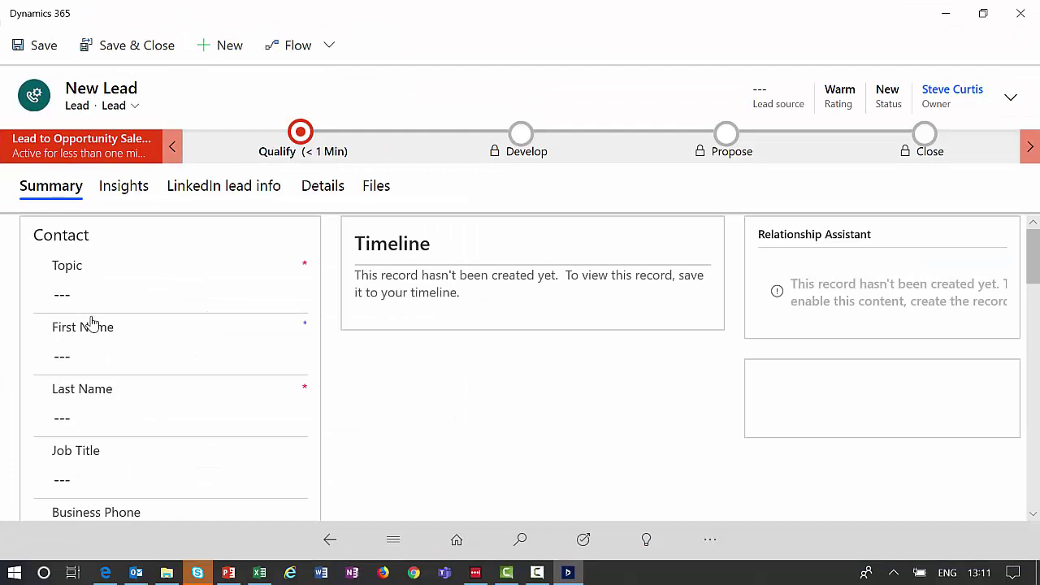
- Open the 'Interested in new a/c unit' opportunity from the Opportunities list
key("alt+m")
key("Return")
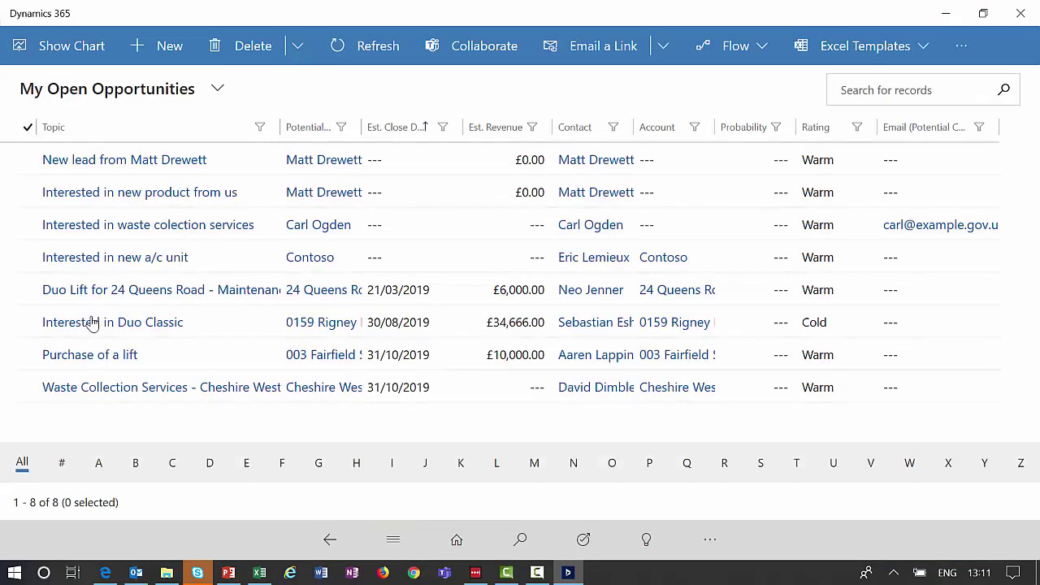
key("Tab")
key("Up")
key("Up")
key("Up")
key("Up")
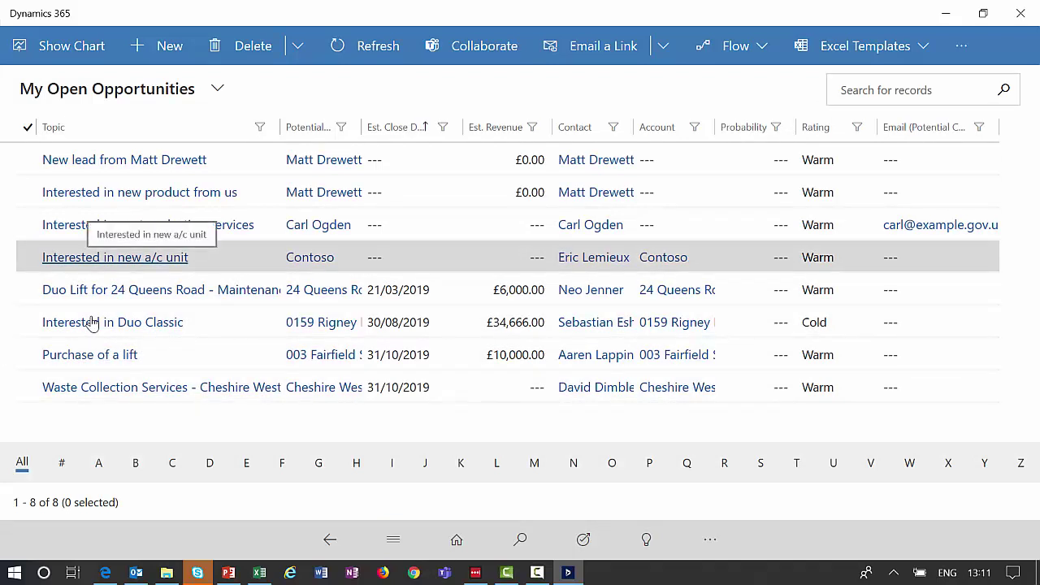
key("Return")
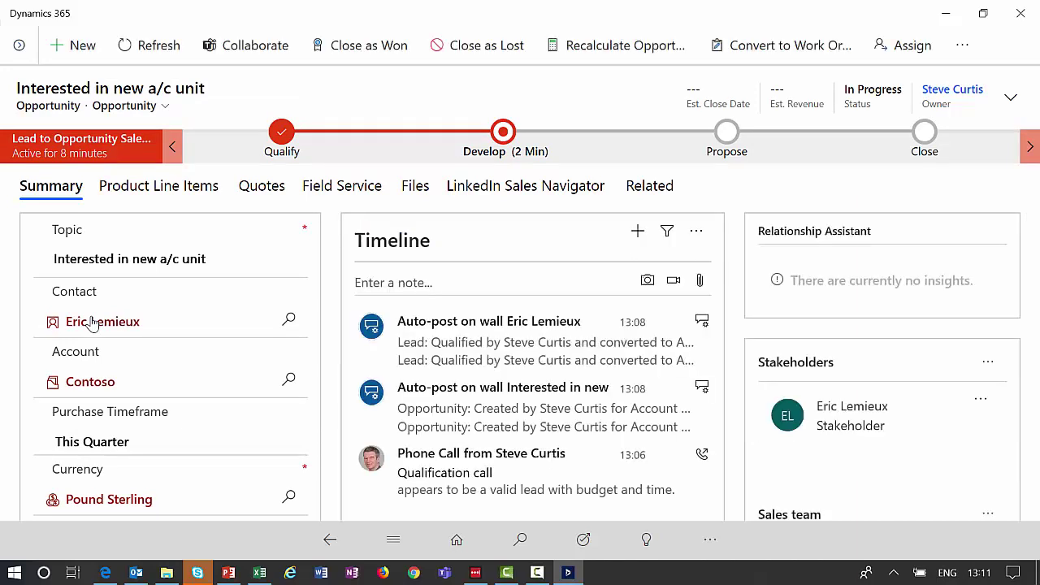
key("Tab")
key("Down")
key("Down")
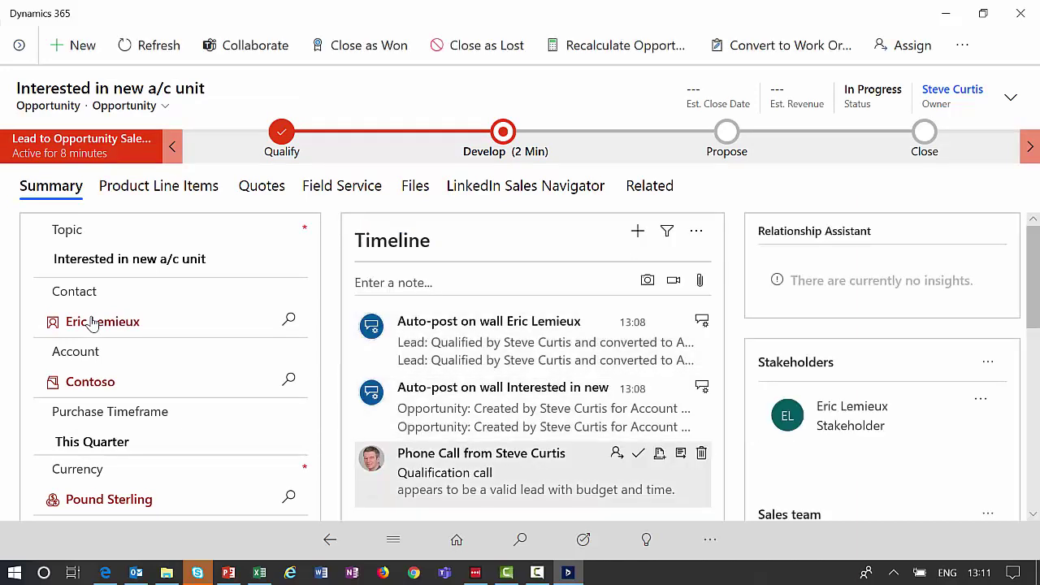
key("Up")
key("Up")
key("Down")
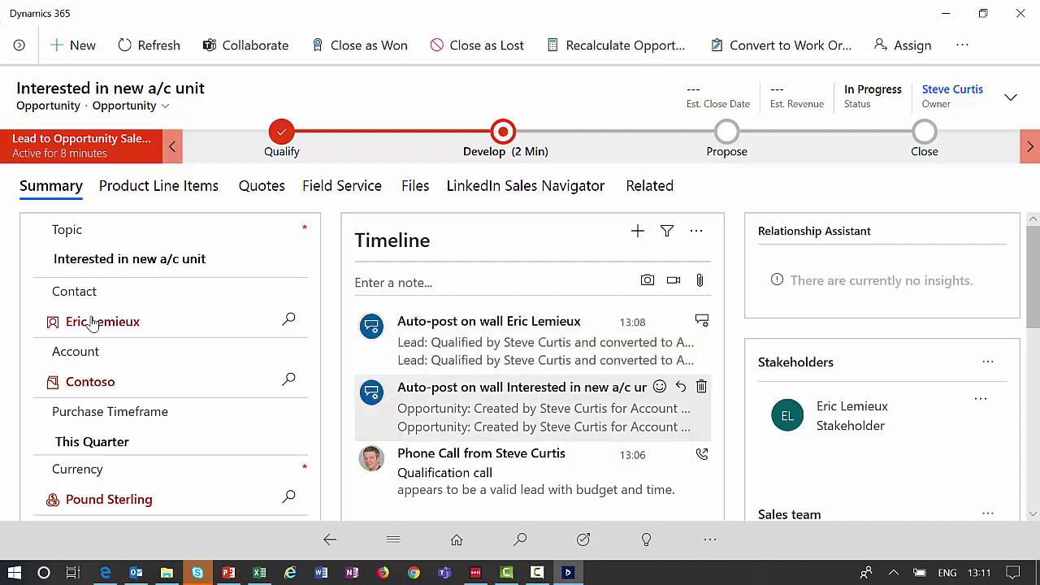
key("Down")
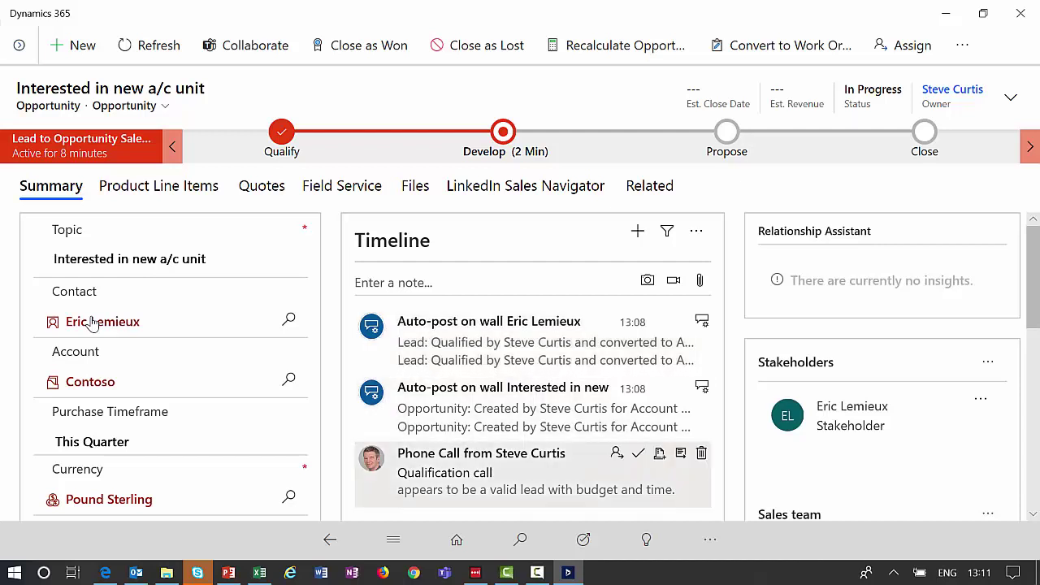
key("Up")
key("Up")
key("Up")
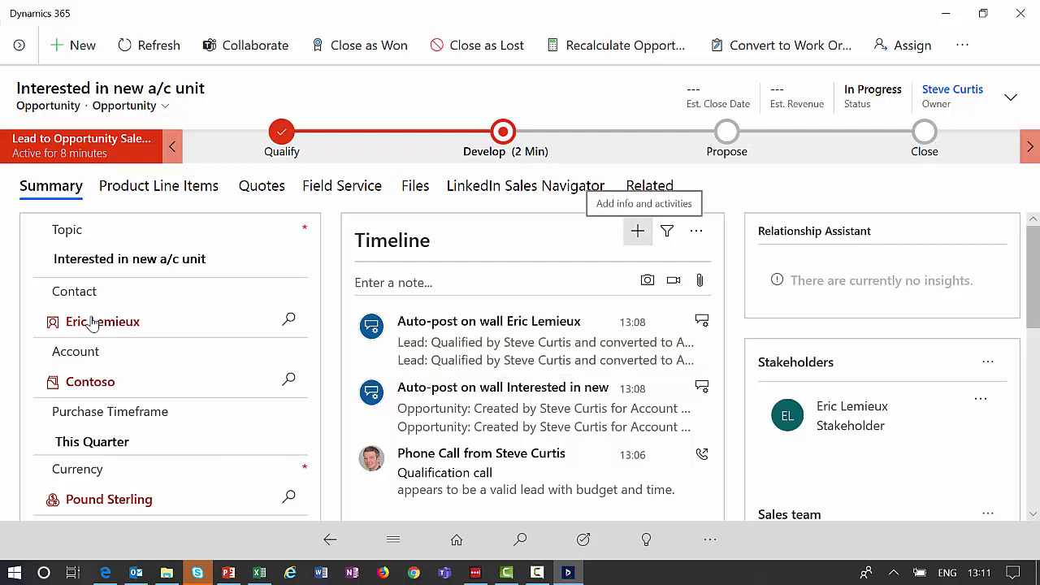
key("Return")
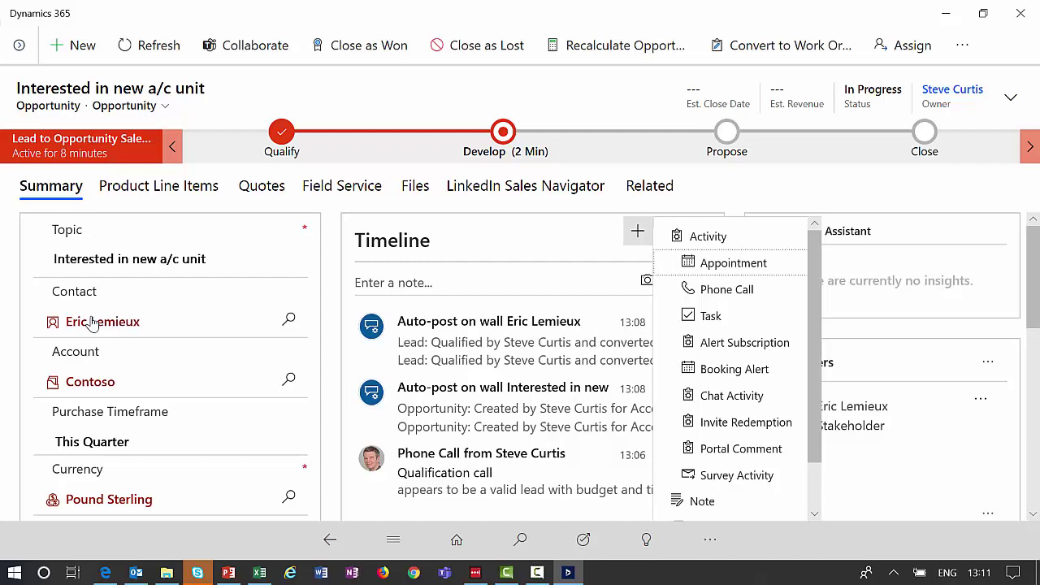
key("Escape")
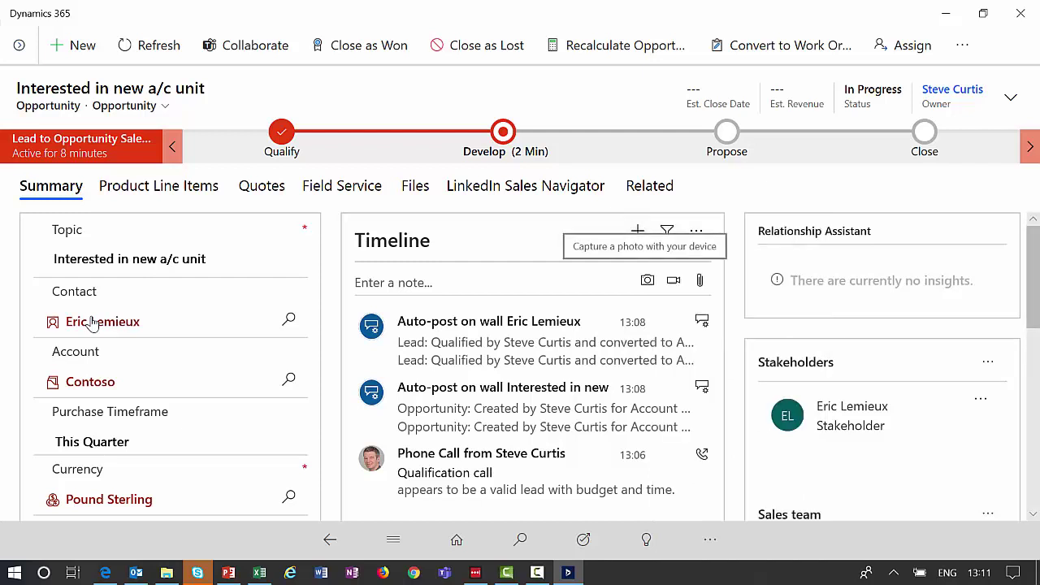
key("Tab")
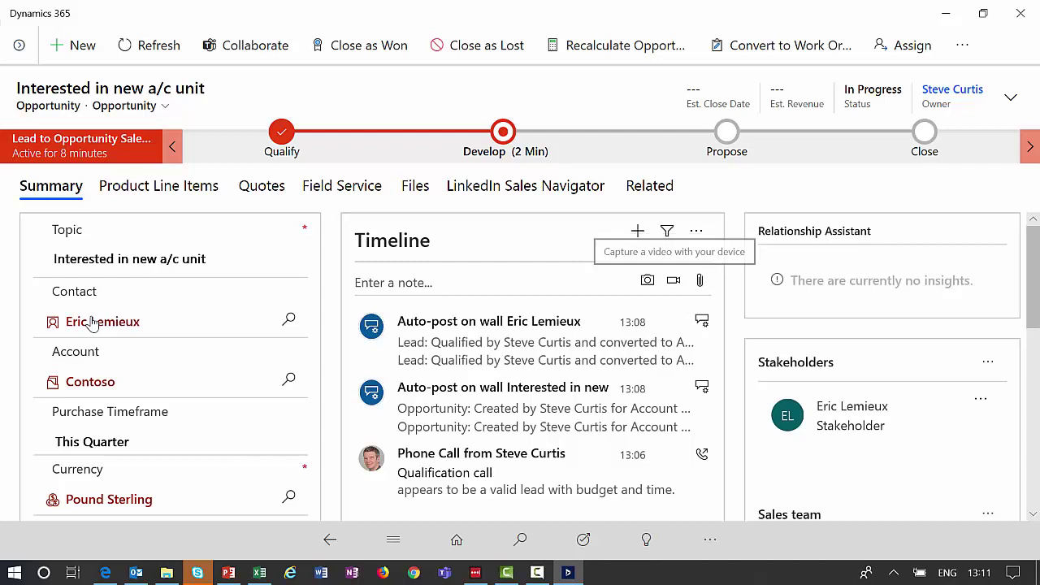
key("Tab")
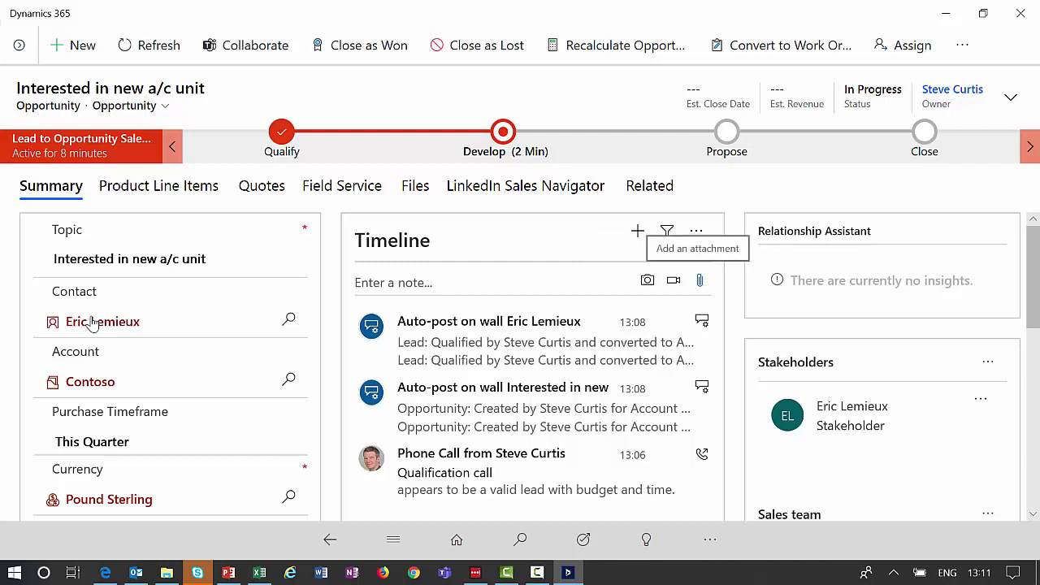
key("Tab")
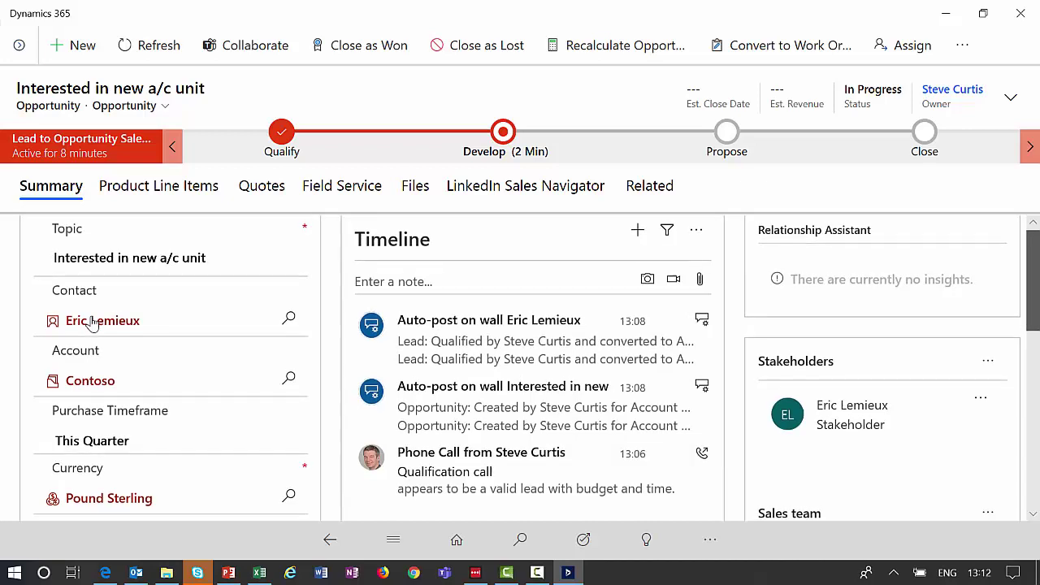
scroll(92, 323, "down", 2)
scroll(92, 322, "down", 2)
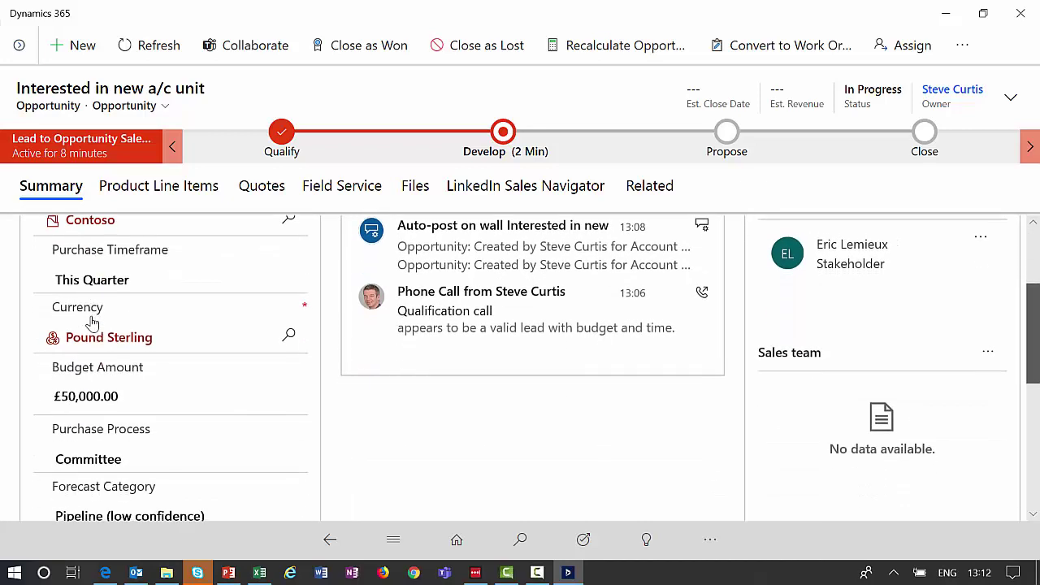
scroll(91, 322, "down", 2)
scroll(92, 322, "up", 6)
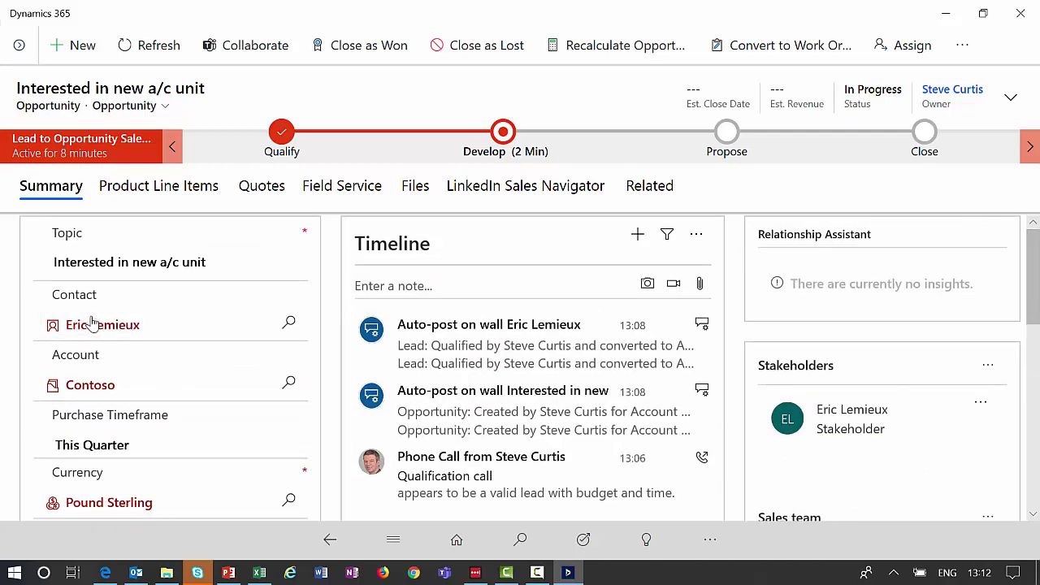
left_click(92, 323)
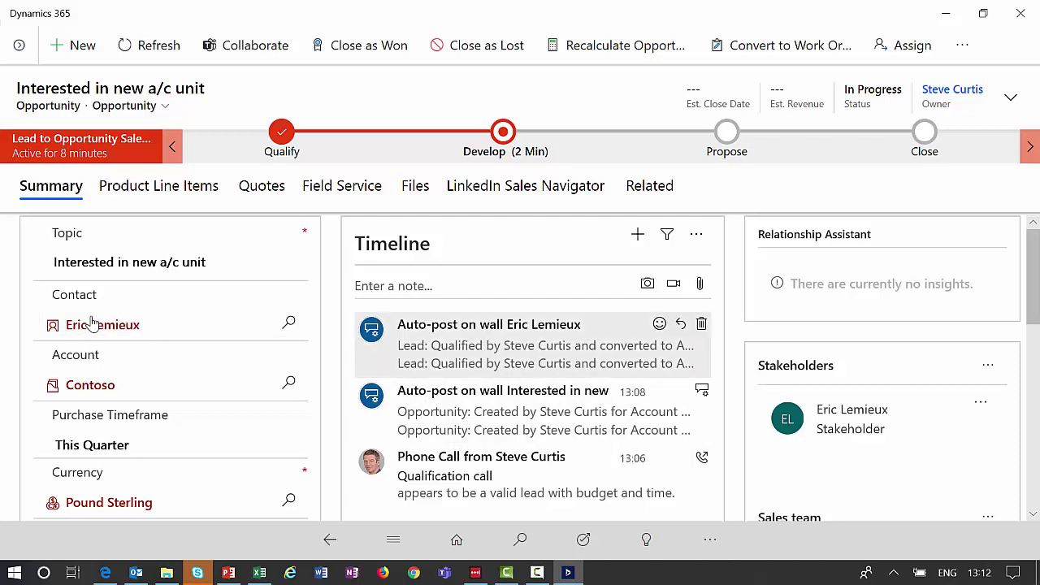
key("shift+Tab")
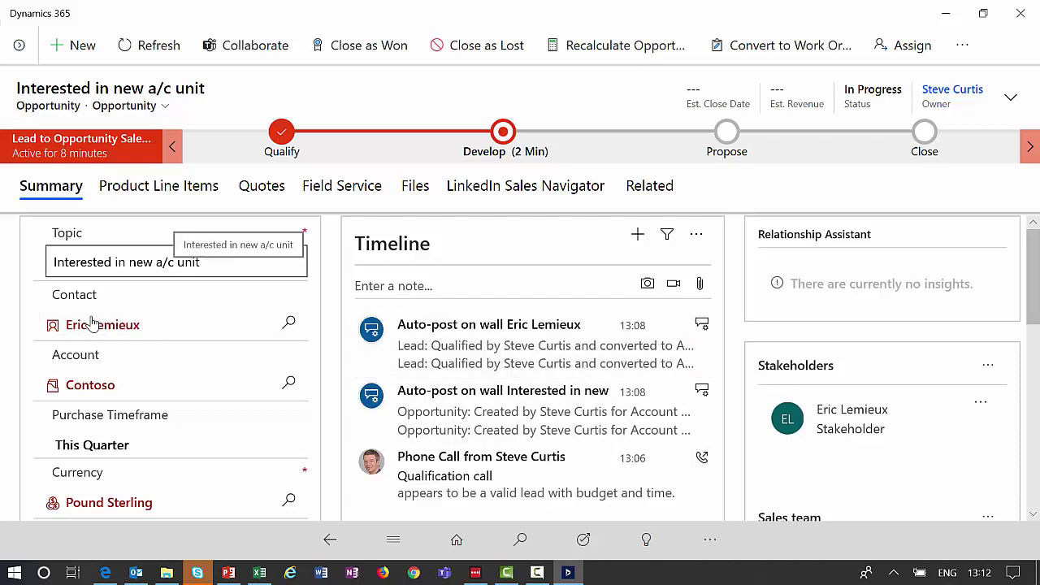